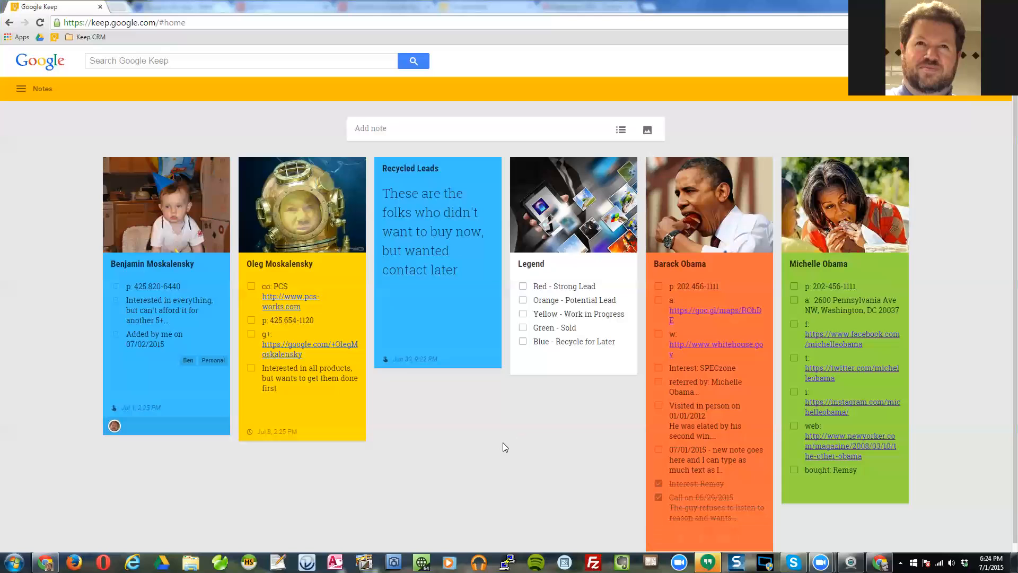
# Look over an existing contact note, then start a new blank list note.
pyautogui.moveTo(160, 387)
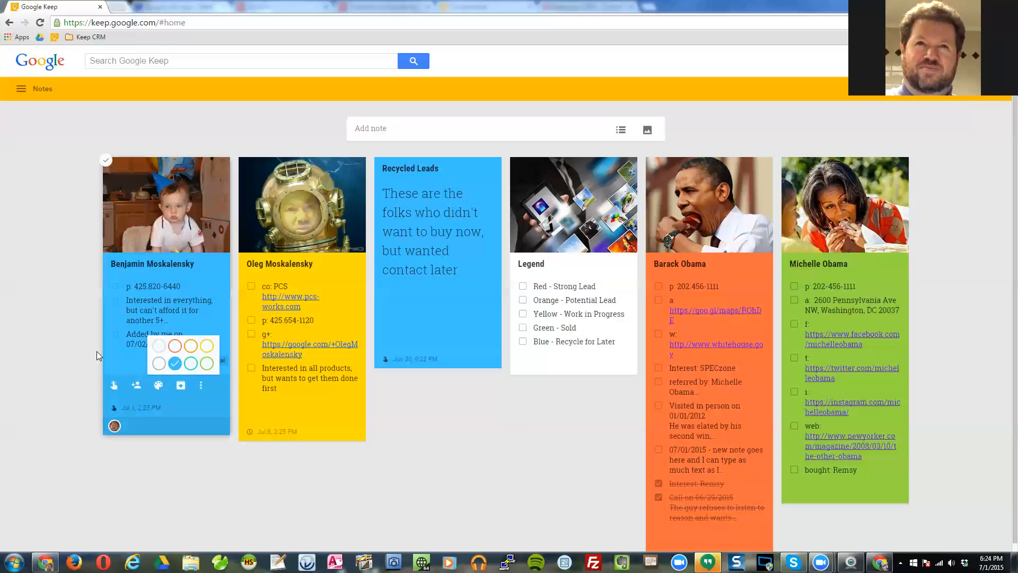
pyautogui.click(157, 359)
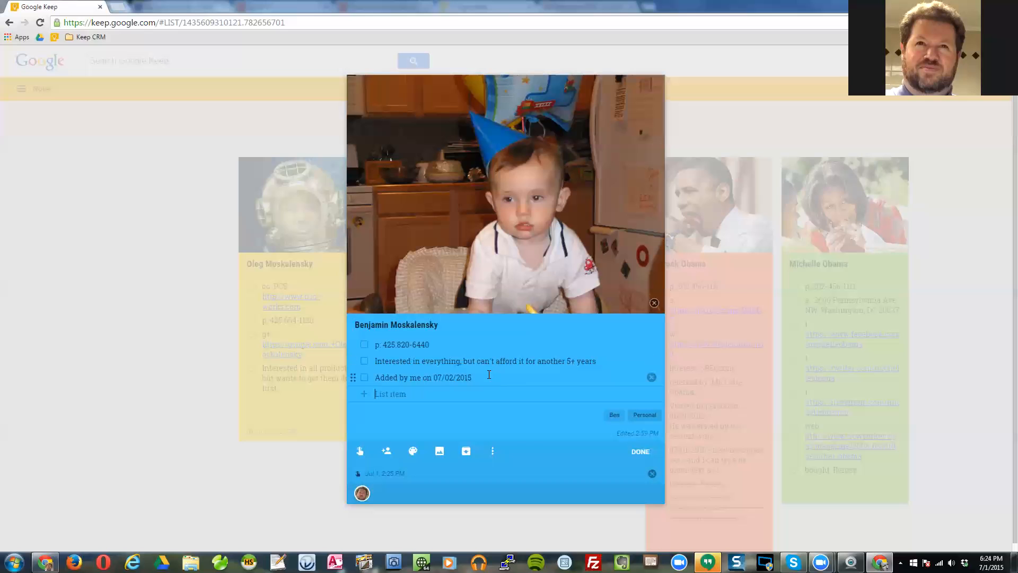
pyautogui.click(640, 451)
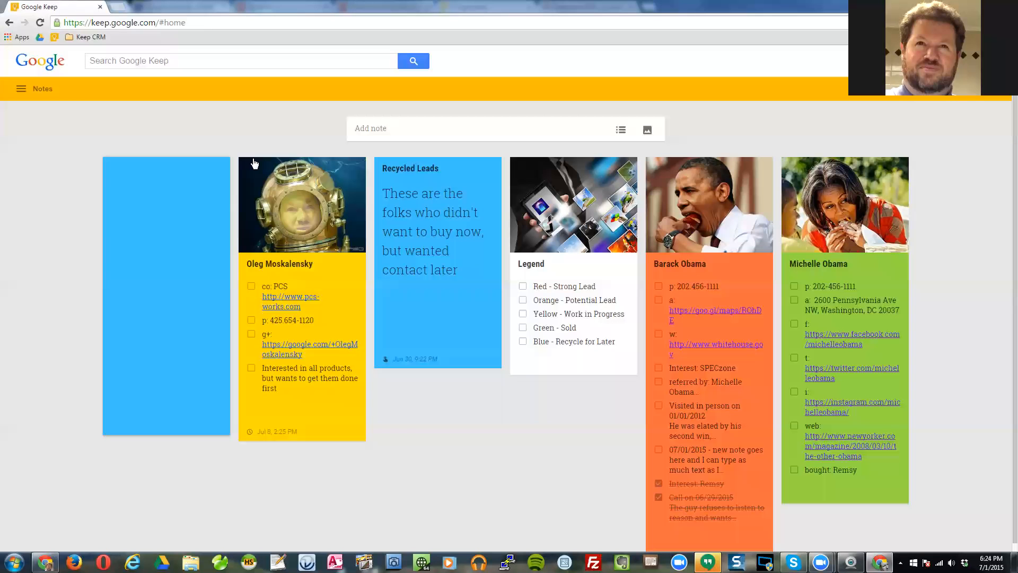
pyautogui.click(621, 130)
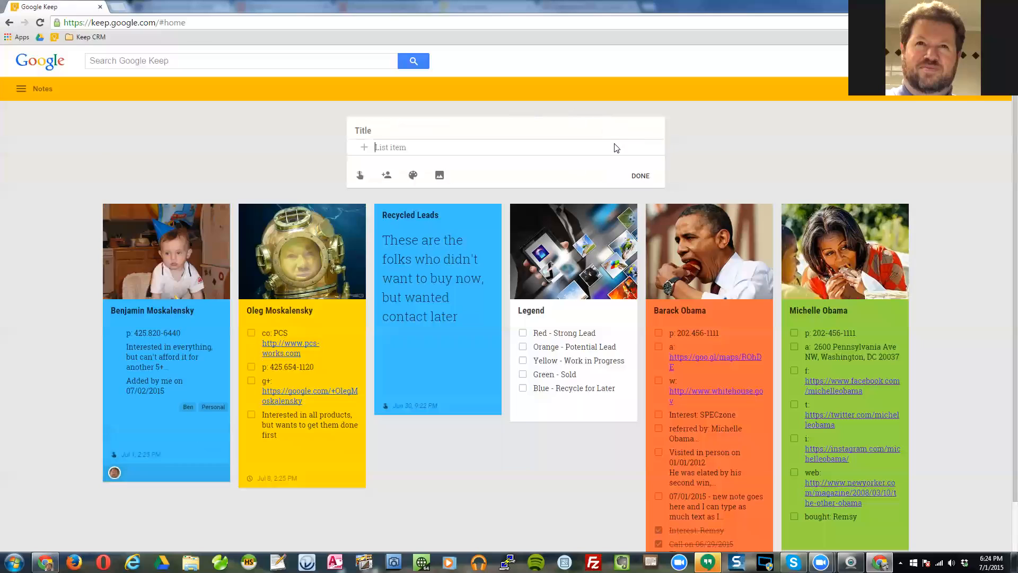
# Title the new note with the contact's full name and attach the photo davideating.jpg.
pyautogui.click(365, 132)
pyautogui.write('David Amerland')
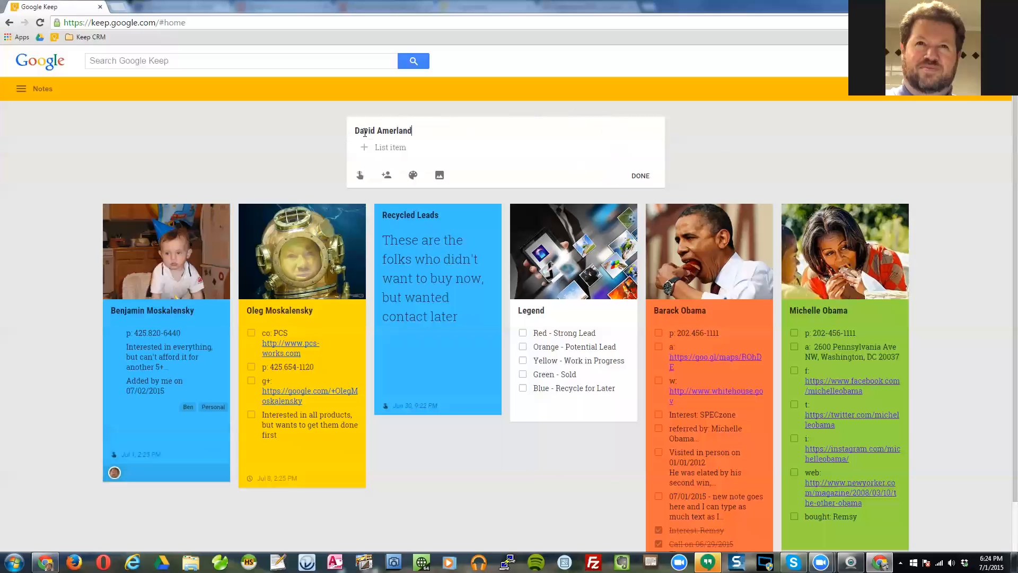
pyautogui.click(440, 177)
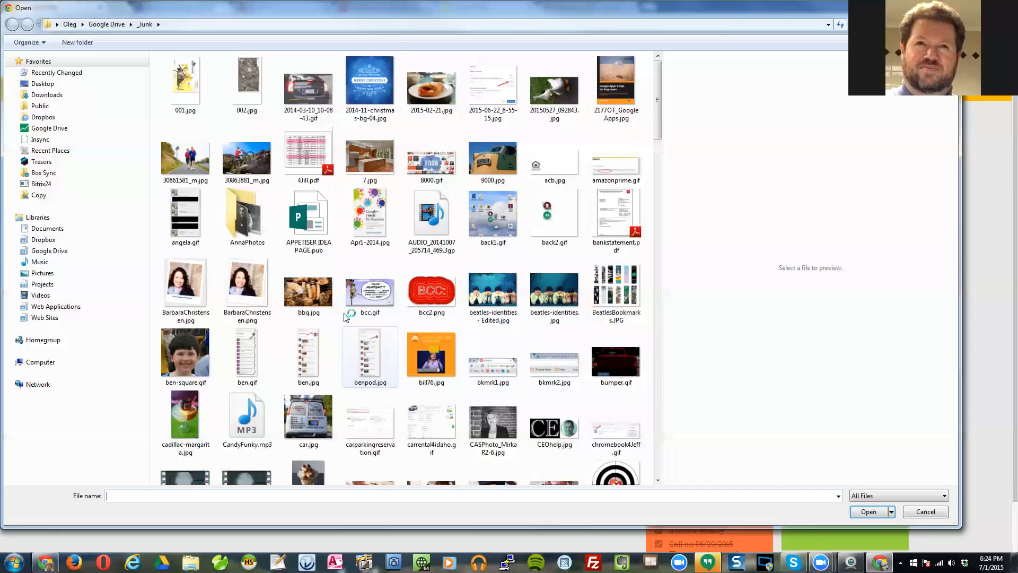
pyautogui.write('davide')
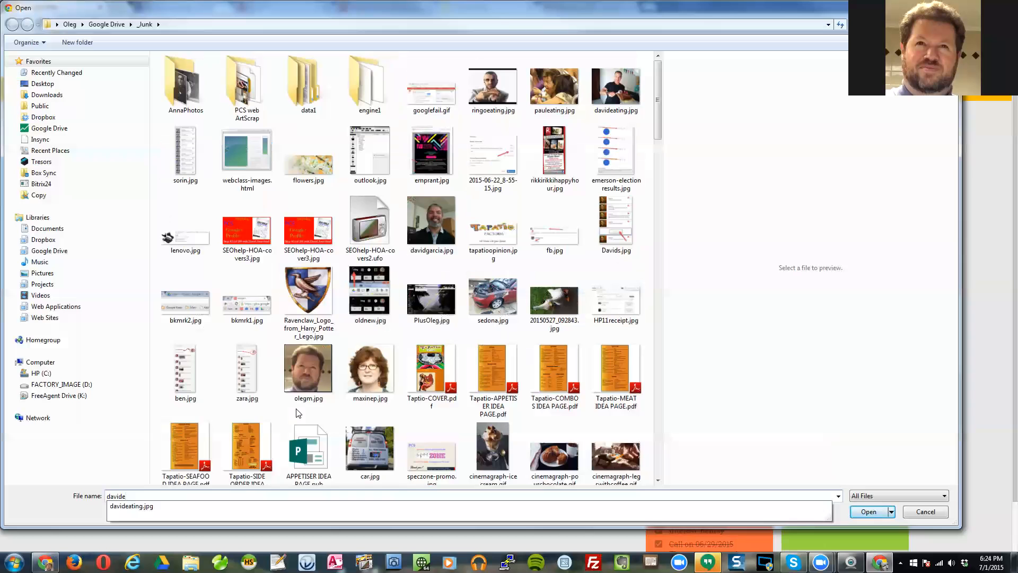
pyautogui.press('Down')
pyautogui.press('Return')
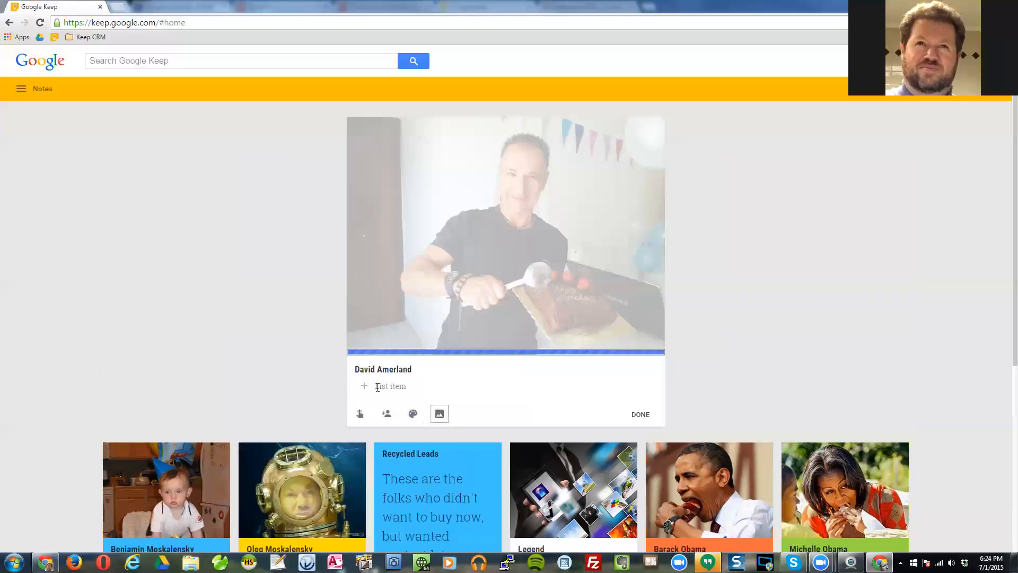
# Add list items 'Bunch of info goes here' and 'and here', colour the note red, and save.
pyautogui.click(378, 386)
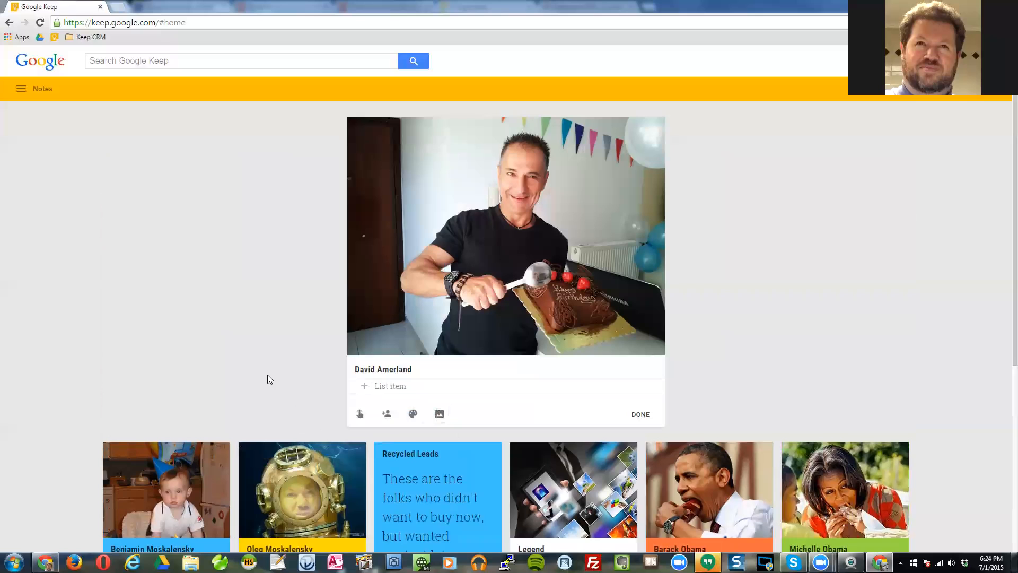
pyautogui.write('Bunch of info goes here')
pyautogui.press('Return')
pyautogui.write('and here')
pyautogui.press('Return')
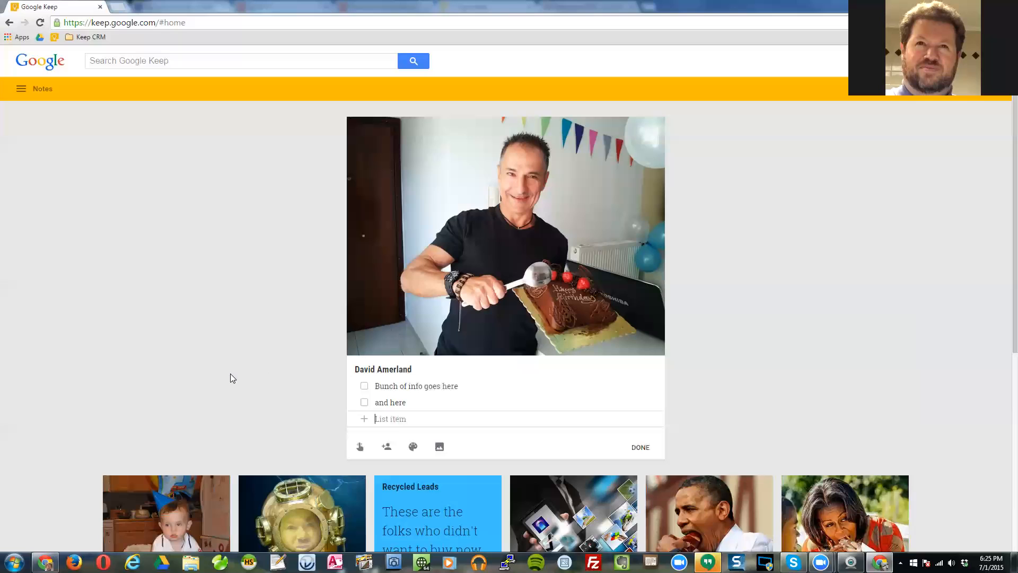
pyautogui.moveTo(412, 448)
pyautogui.click(428, 407)
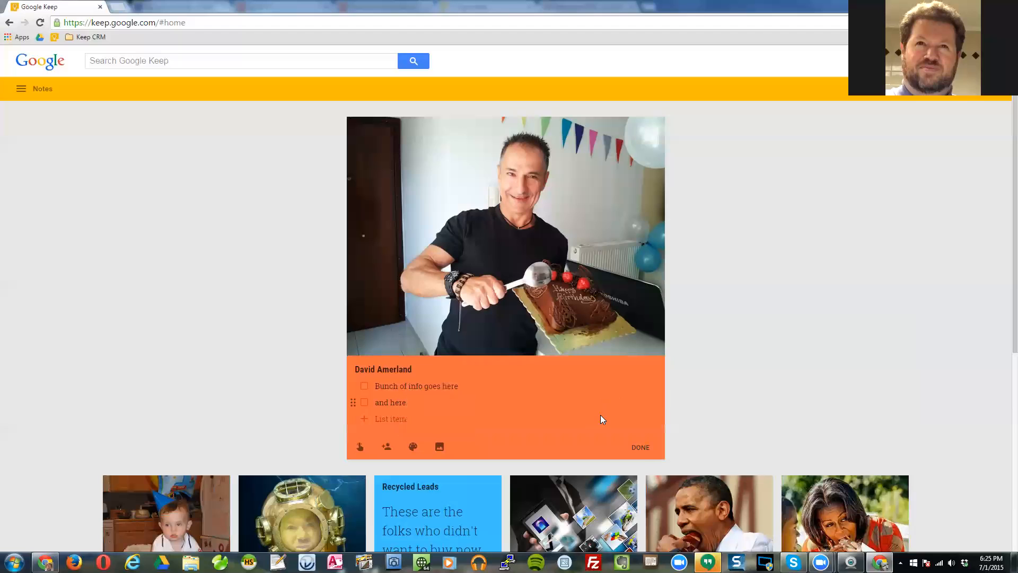
pyautogui.click(641, 447)
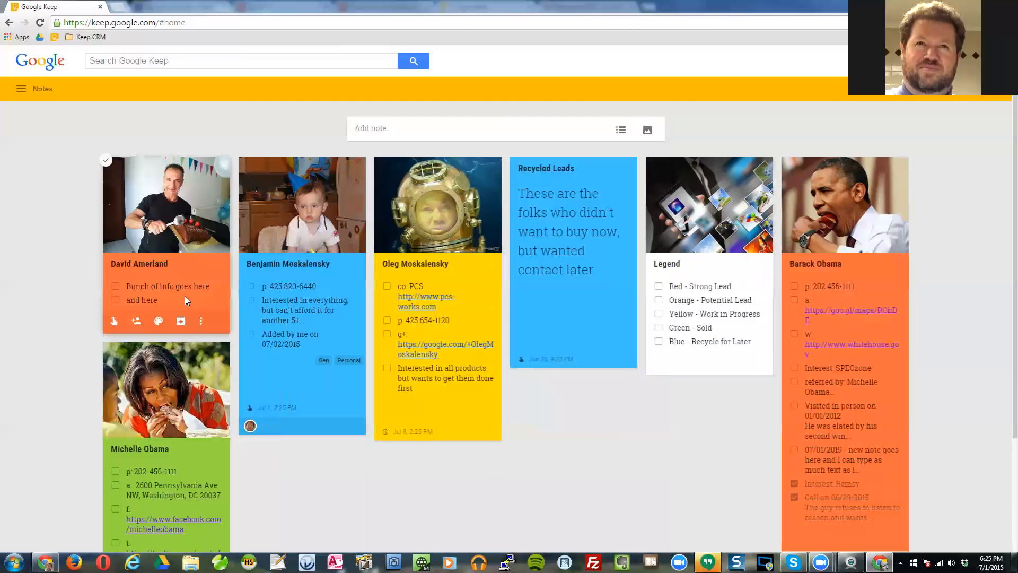
# Bookmark the new contact note's web address on the bookmarks bar.
pyautogui.click(185, 298)
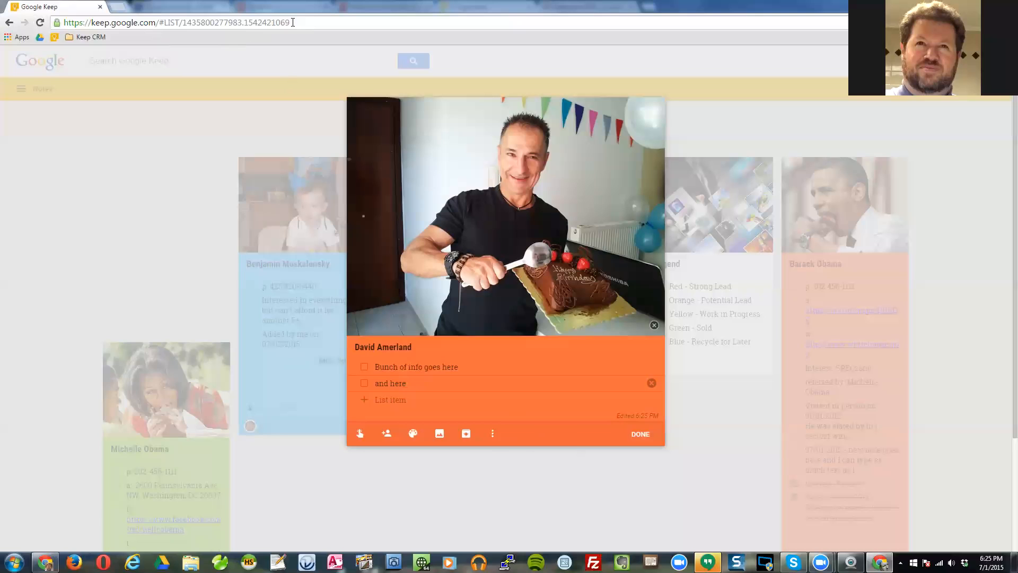
pyautogui.click(293, 23)
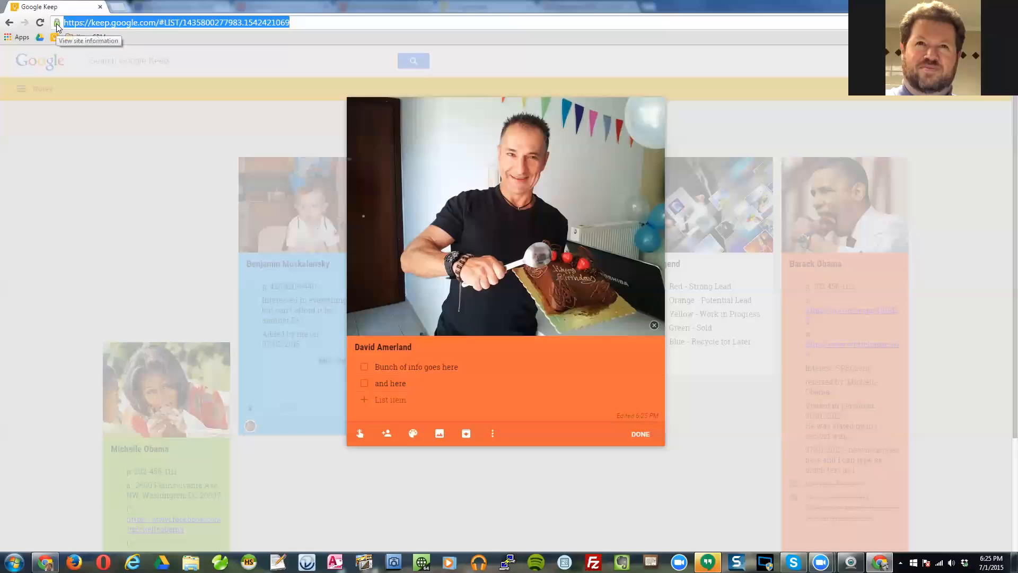
pyautogui.moveTo(57, 24)
pyautogui.mouseDown()
pyautogui.moveTo(122, 47)
pyautogui.moveTo(98, 32)
pyautogui.moveTo(74, 45)
pyautogui.moveTo(138, 40)
pyautogui.mouseUp()
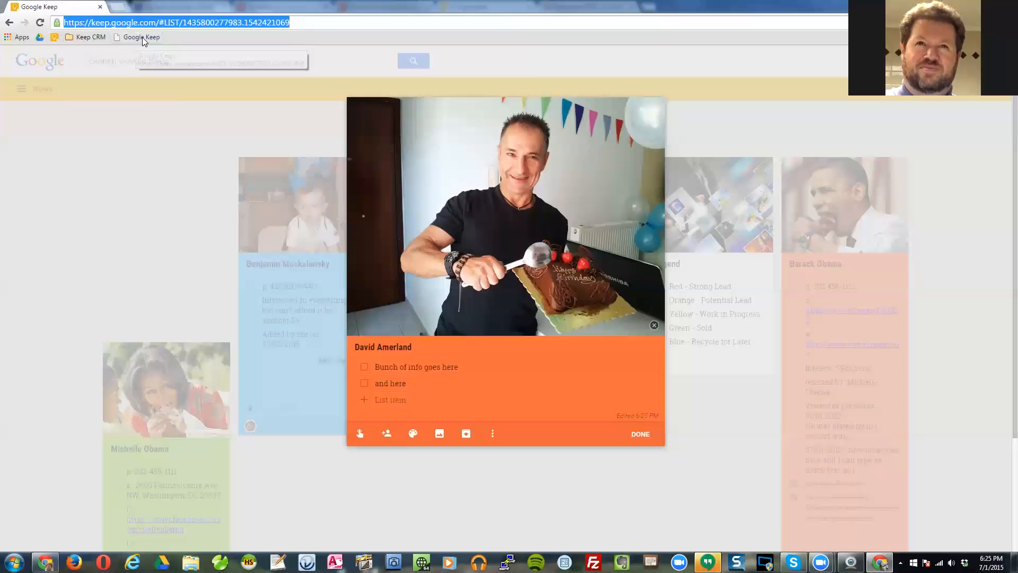
# Rename the new bookmark to the contact's first name and close the note.
pyautogui.rightClick(141, 40)
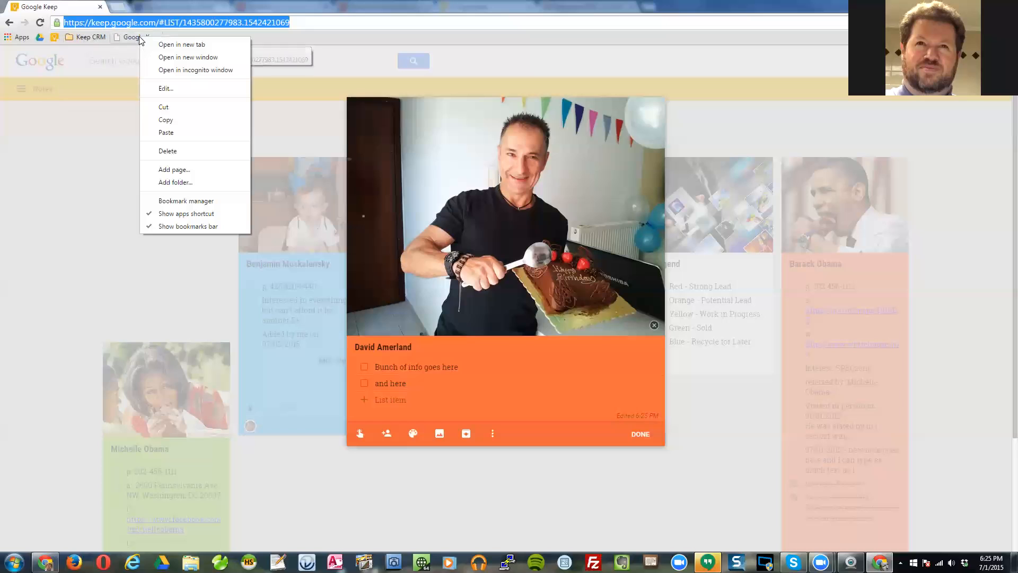
pyautogui.click(184, 88)
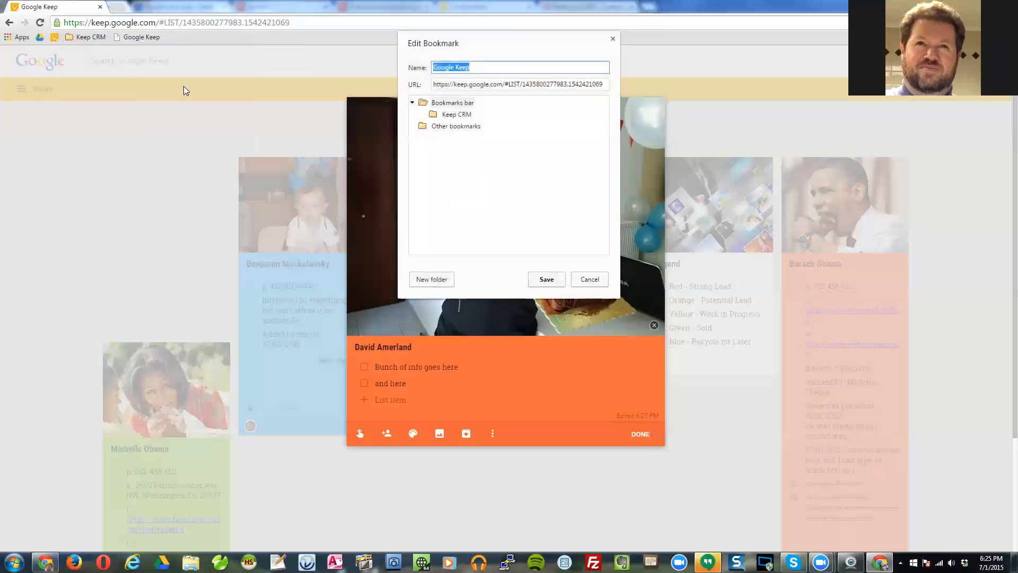
pyautogui.write('David')
pyautogui.press('Return')
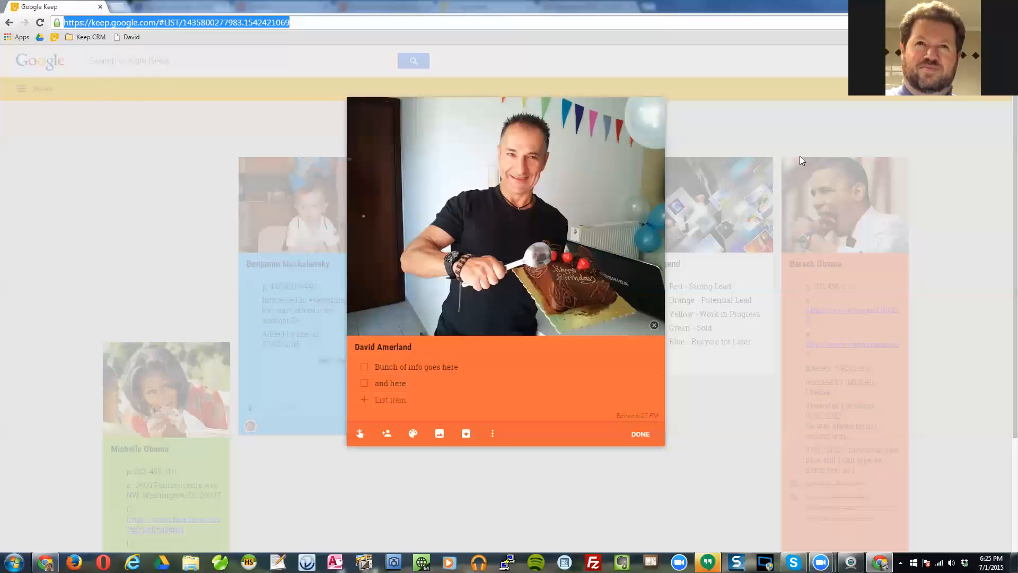
pyautogui.click(781, 120)
# Check that the contact bookmark opens the note, then move it into the Keep CRM folder.
pyautogui.click(571, 303)
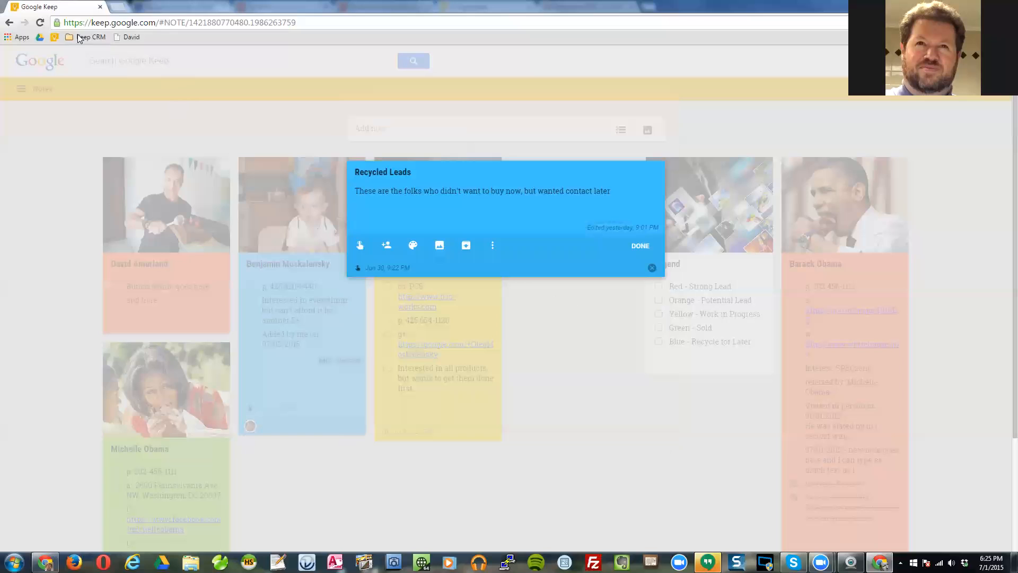
pyautogui.click(131, 37)
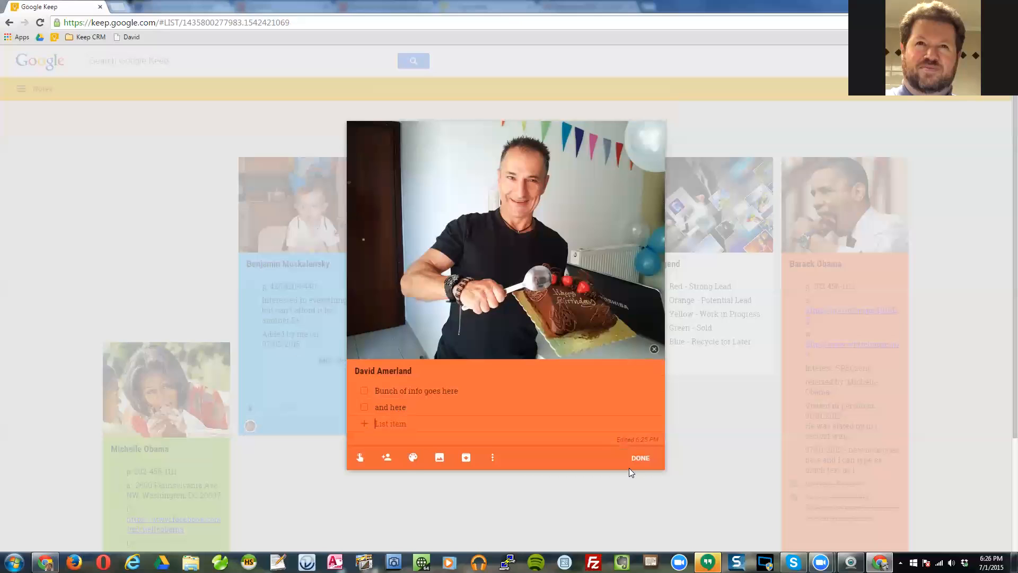
pyautogui.click(640, 459)
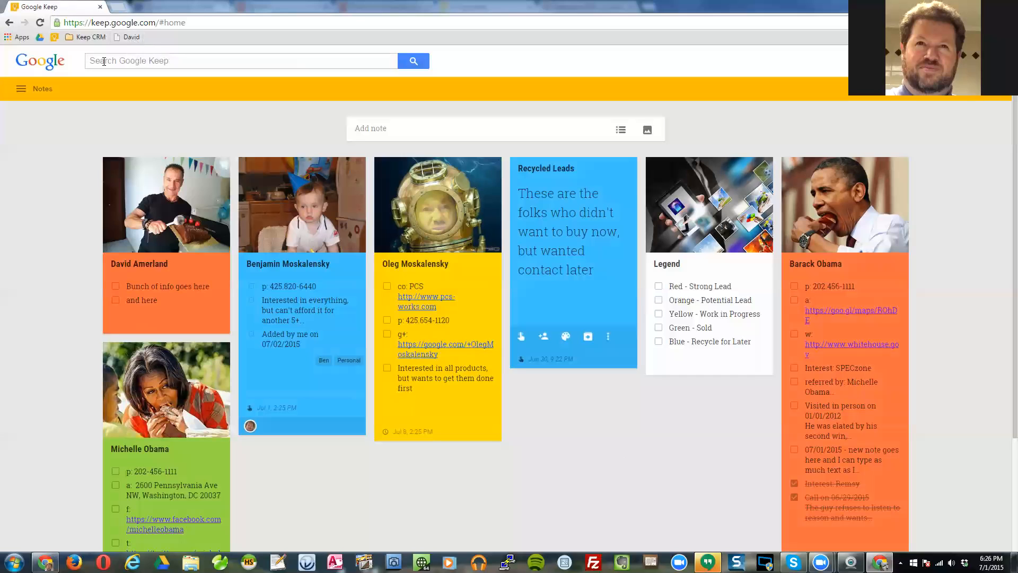
pyautogui.moveTo(131, 36); pyautogui.dragTo(95, 98)
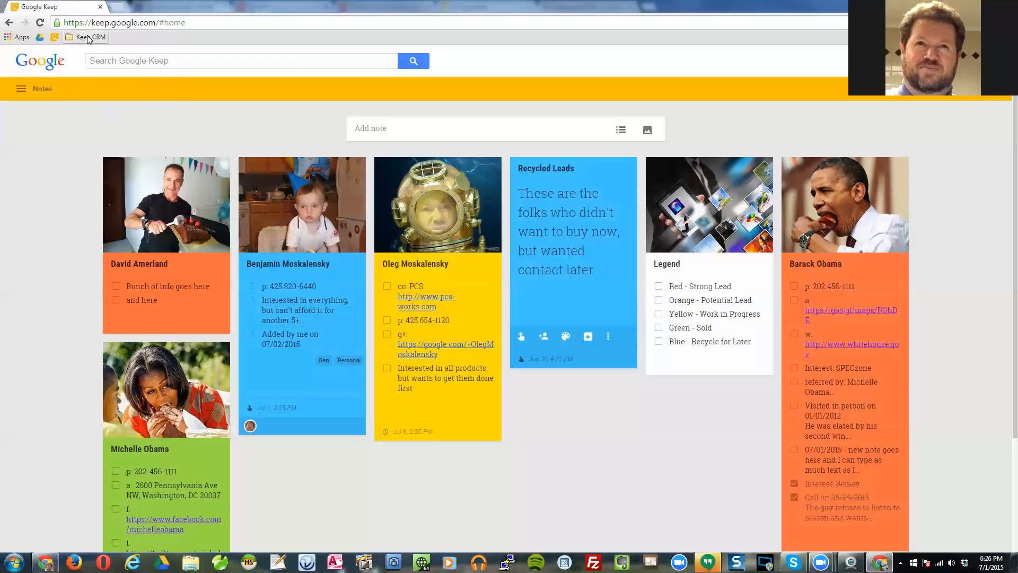
# Confirm the Keep CRM contact bookmark works from the red-filtered board, then clear the filter.
pyautogui.click(89, 38)
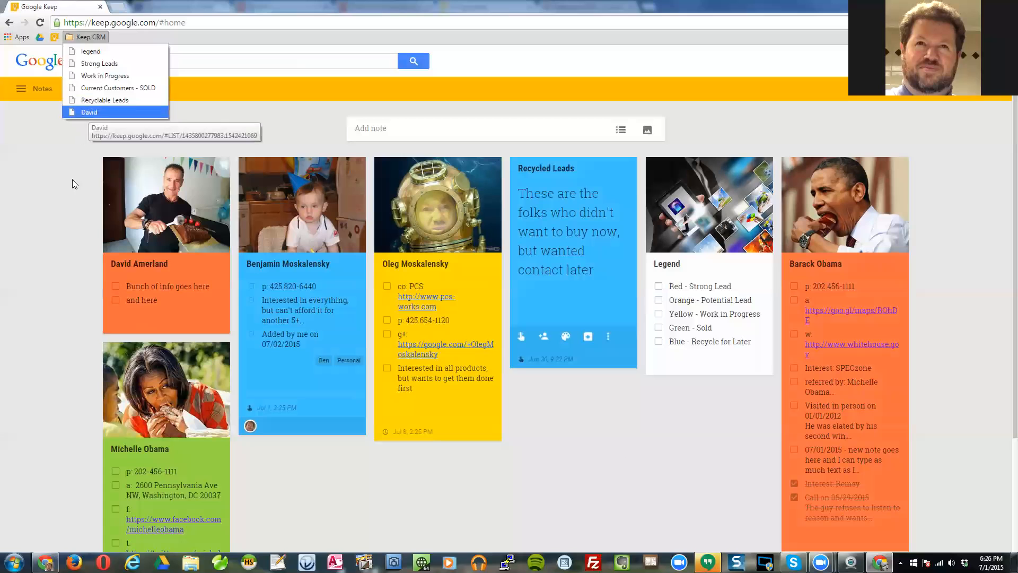
pyautogui.click(111, 68)
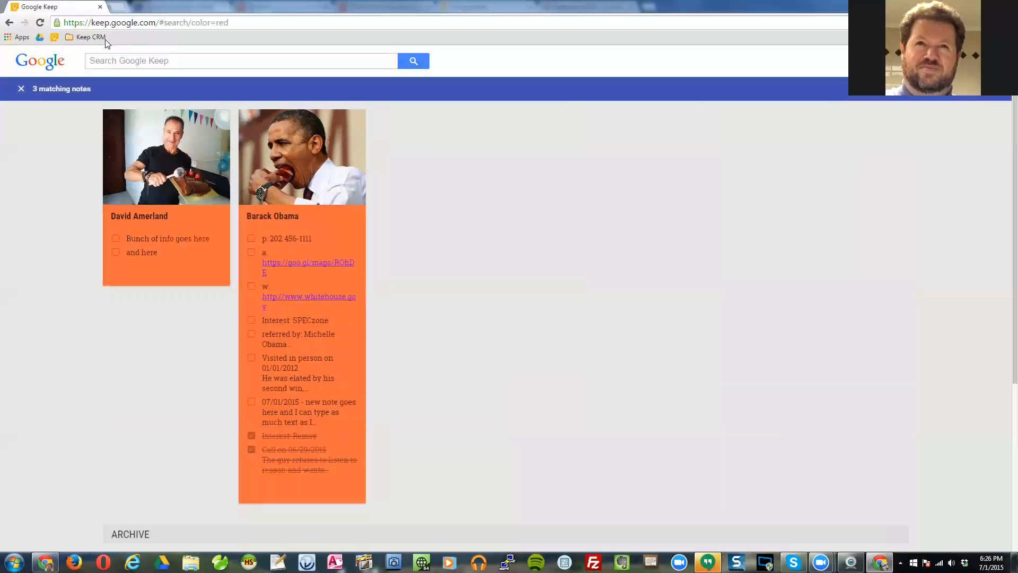
pyautogui.click(96, 34)
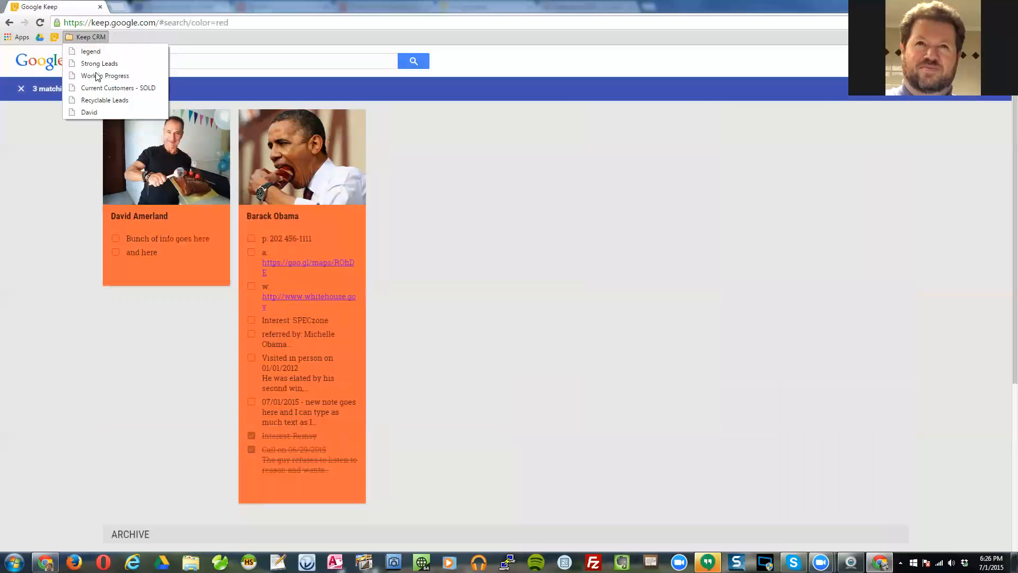
pyautogui.click(88, 112)
pyautogui.click(641, 435)
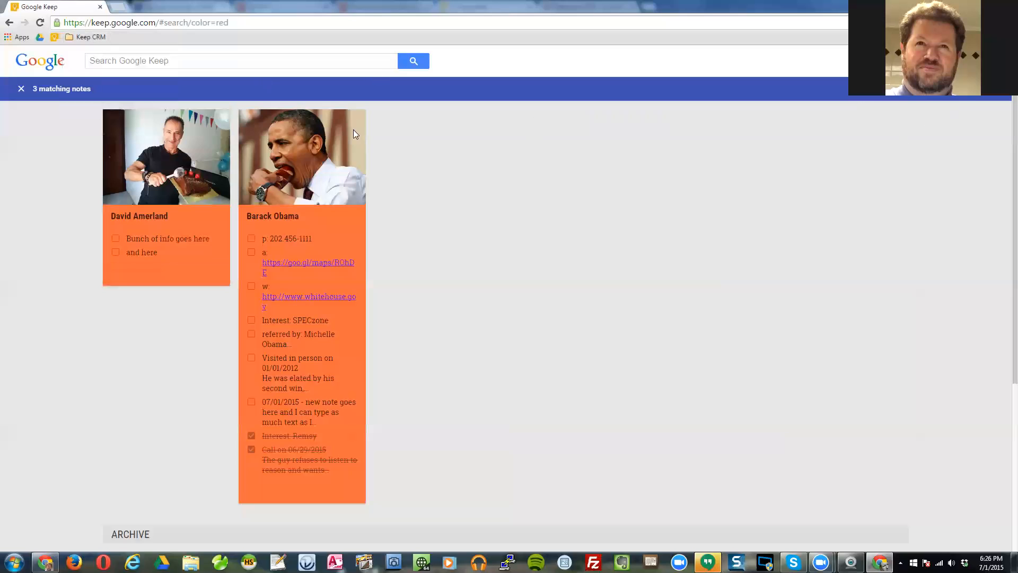
pyautogui.click(21, 90)
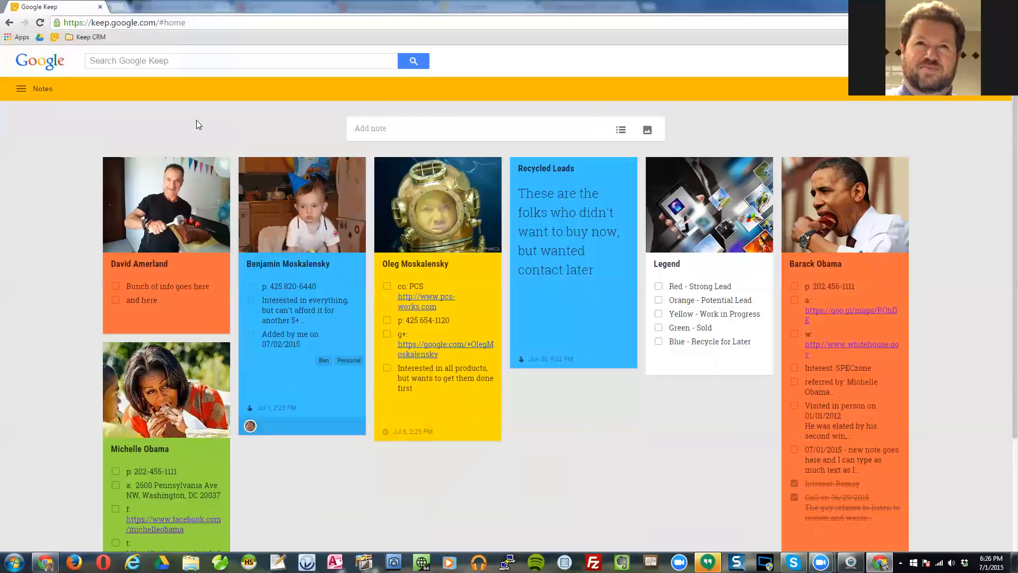
# Filter the board to red notes and bookmark that view into the Keep CRM folder.
pyautogui.click(117, 61)
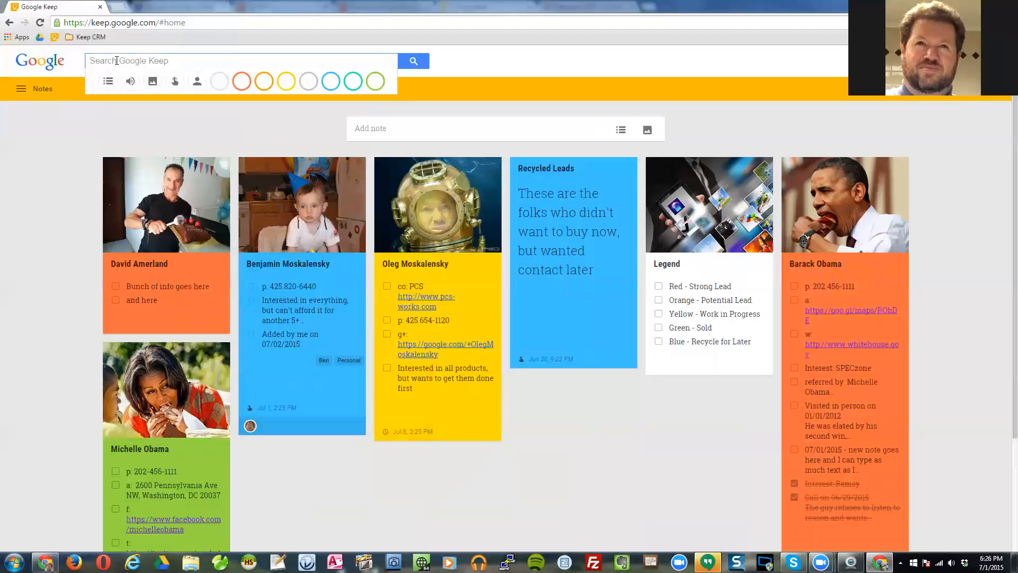
pyautogui.click(242, 84)
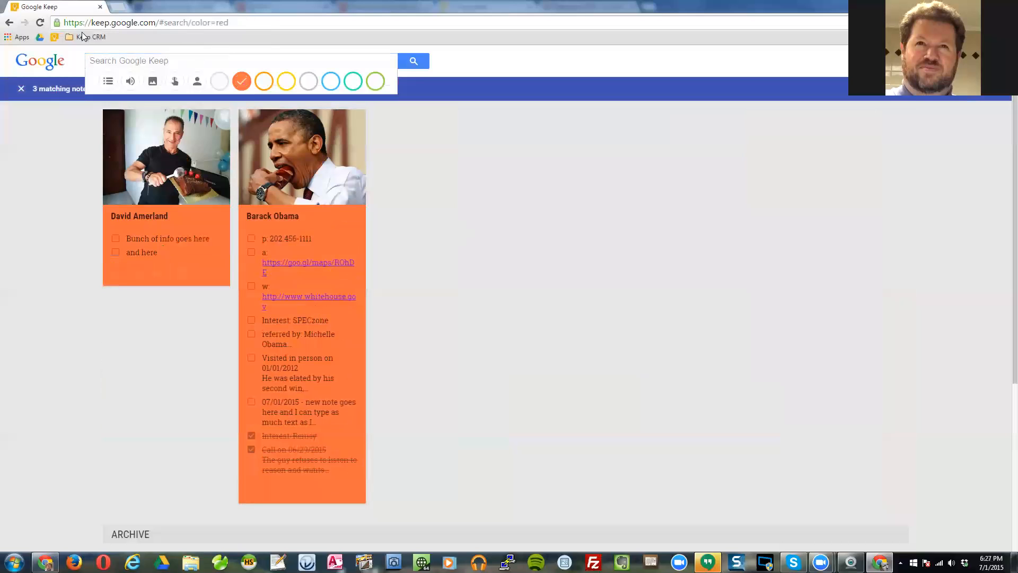
pyautogui.moveTo(57, 24); pyautogui.dragTo(93, 61)
# Rename the Google Keep bookmark in Keep CRM to 'Hot Leads for CRM'.
pyautogui.click(90, 38)
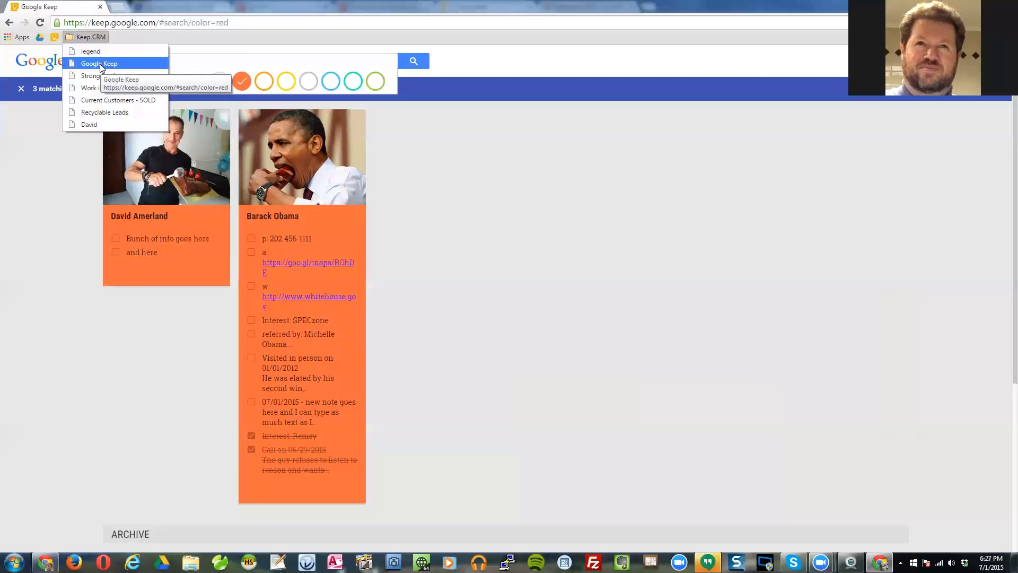
pyautogui.rightClick(101, 68)
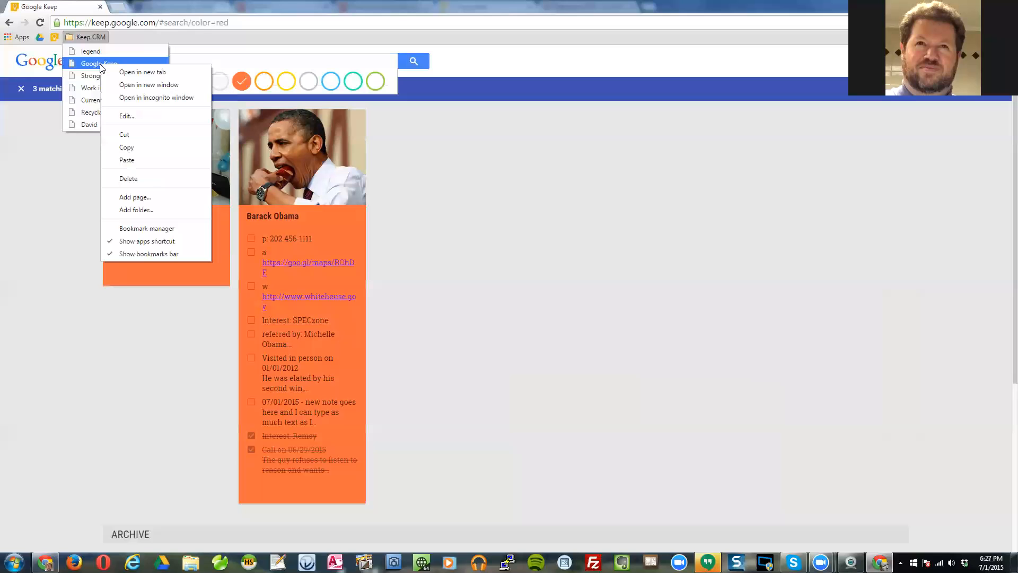
pyautogui.click(164, 117)
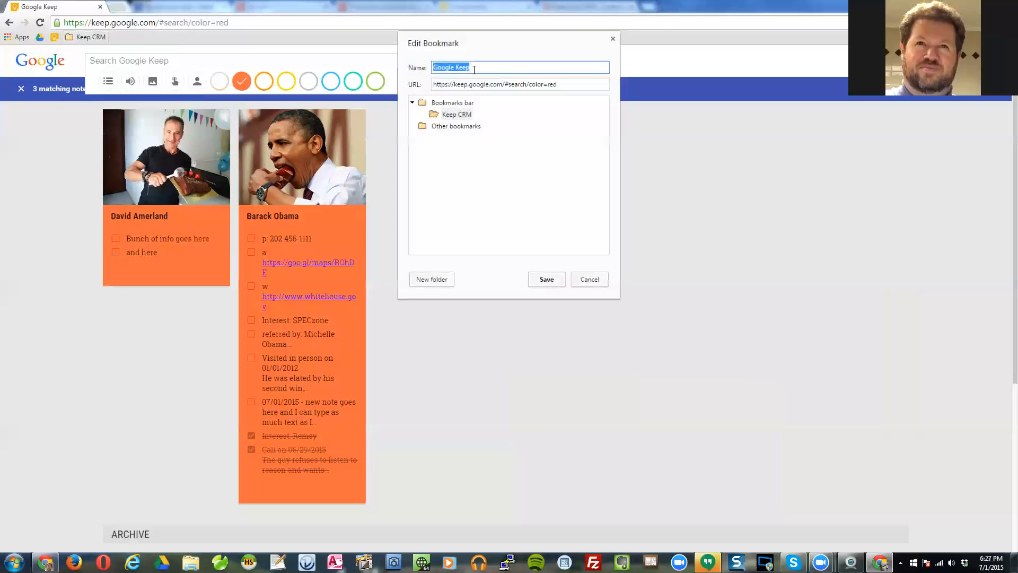
pyautogui.write('Hot Leads for CRM')
pyautogui.click(547, 281)
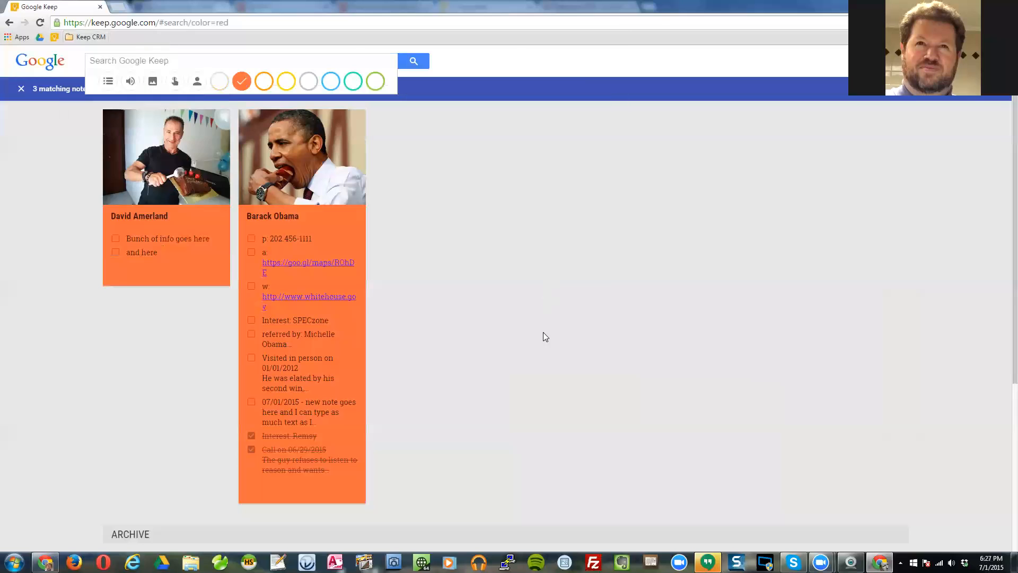
# Clear the red filter and confirm the contact bookmark still opens the new contact's note.
pyautogui.click(473, 256)
pyautogui.click(21, 88)
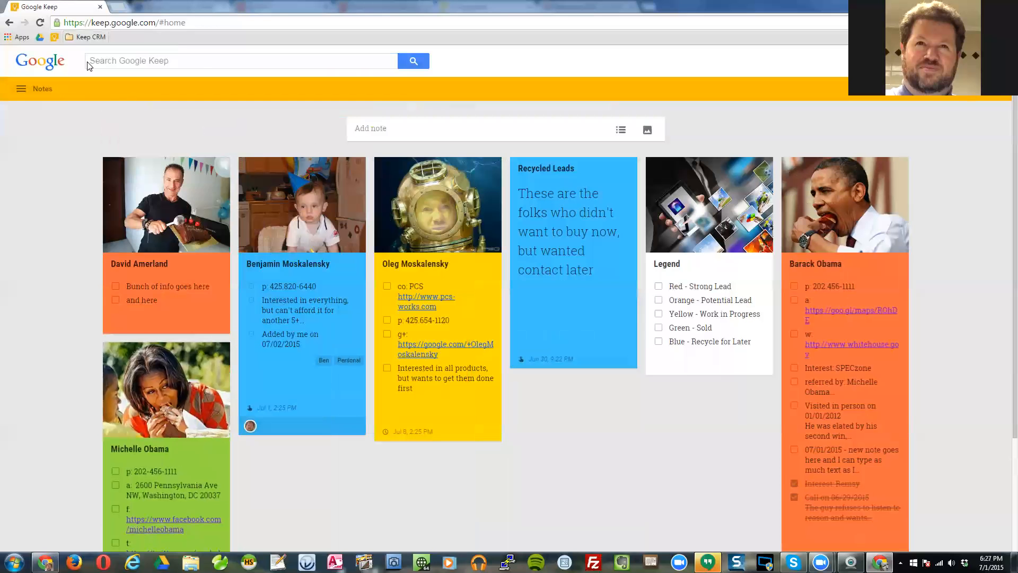
pyautogui.click(88, 37)
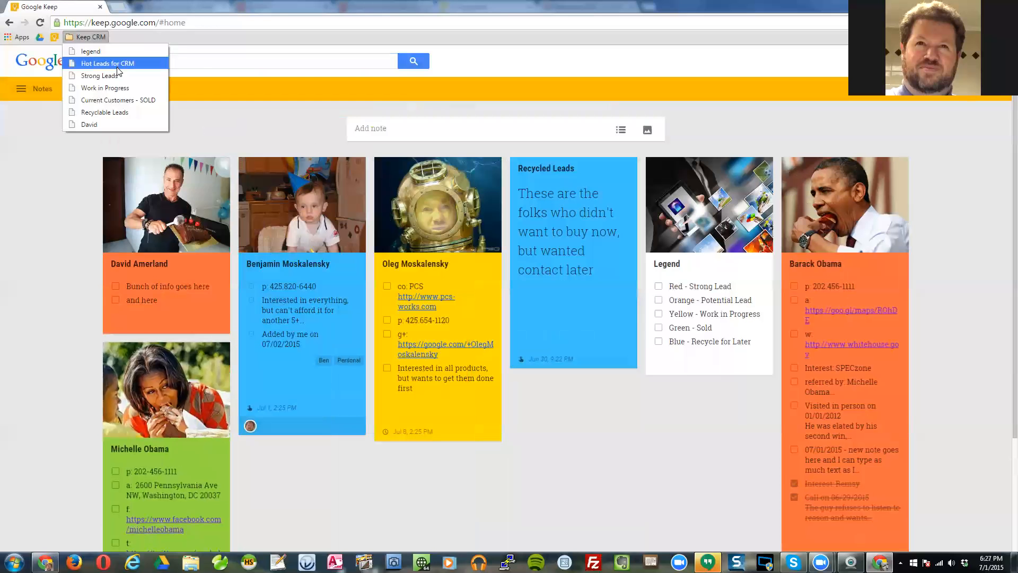
pyautogui.click(110, 123)
pyautogui.click(640, 434)
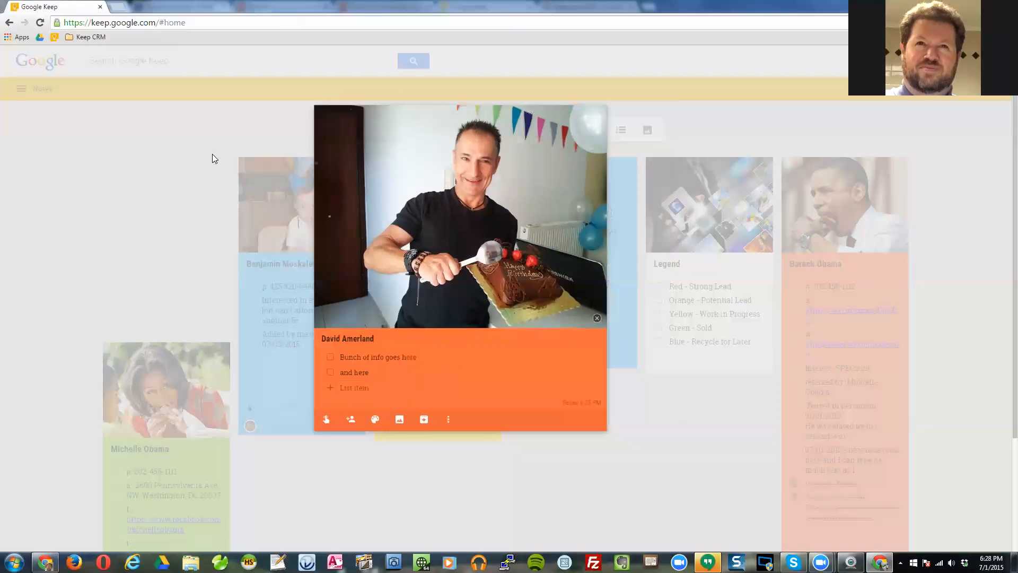
# Load the Hot Leads for CRM bookmark to confirm it shows red notes, then clear the filter.
pyautogui.click(88, 38)
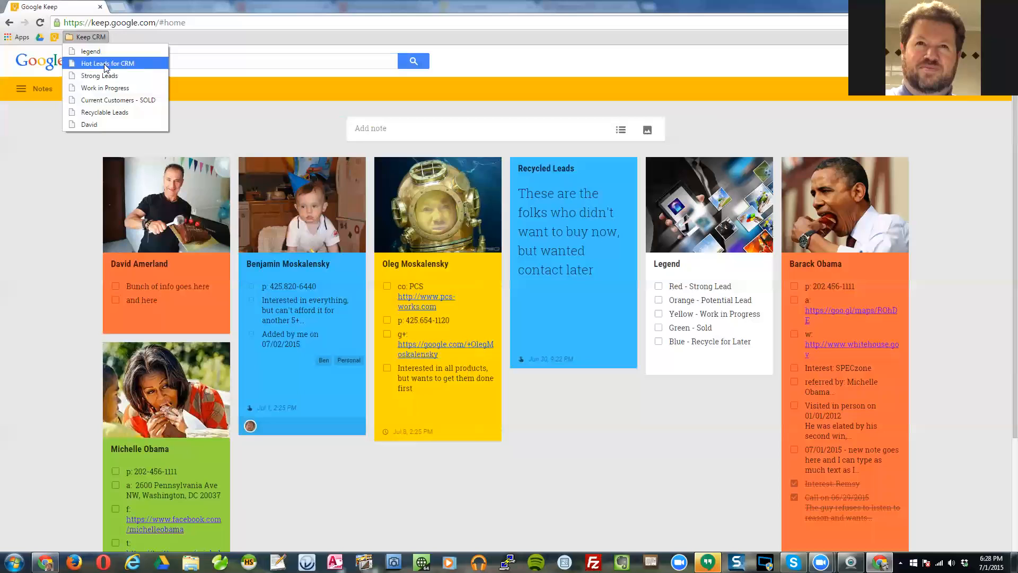
pyautogui.click(102, 72)
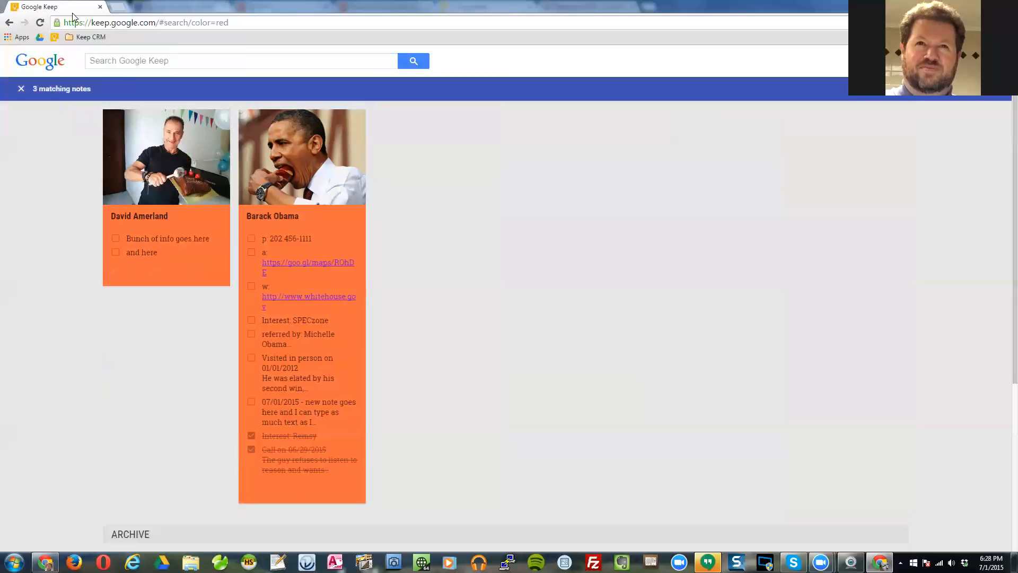
pyautogui.click(21, 89)
pyautogui.click(98, 40)
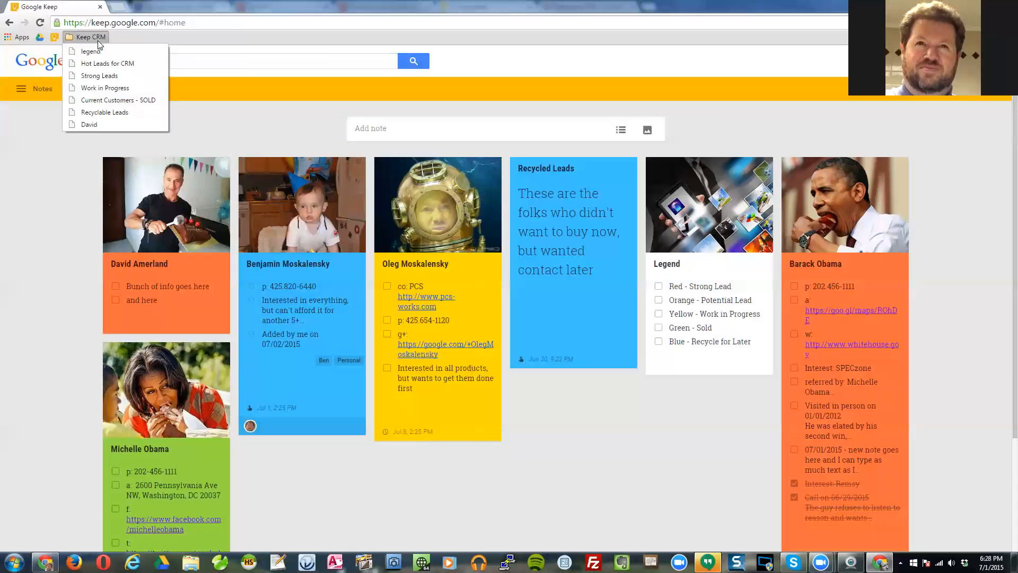
pyautogui.click(108, 66)
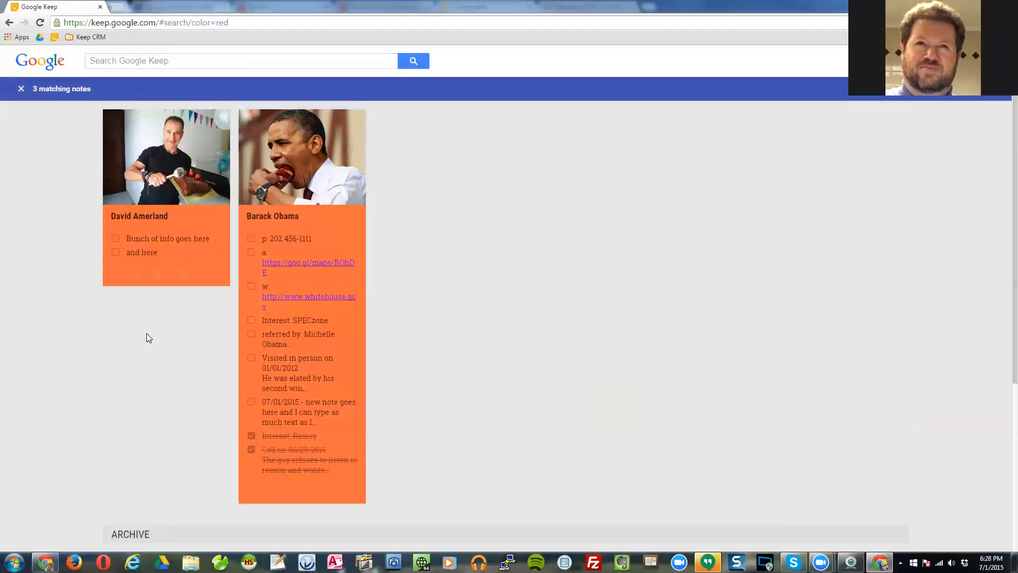
pyautogui.scroll(-5, 147, 333)
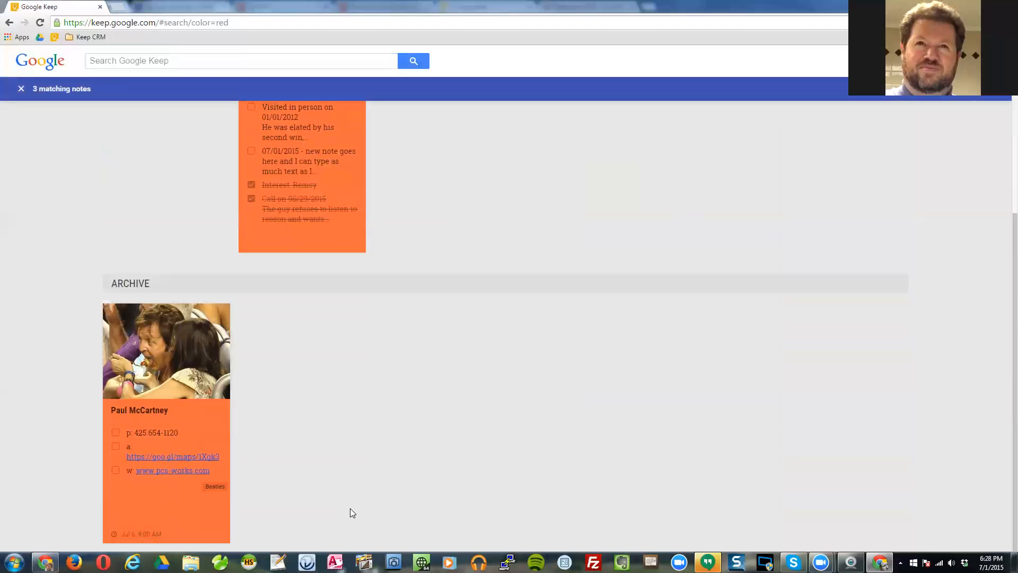
pyautogui.scroll(5, 350, 508)
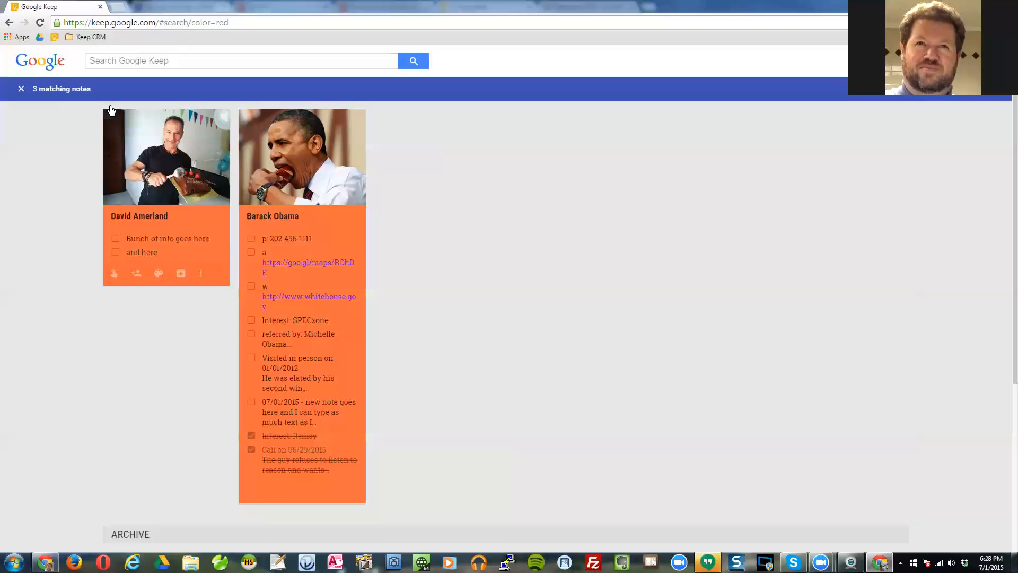
pyautogui.click(21, 89)
# Copy the web address of the new contact's note.
pyautogui.click(21, 90)
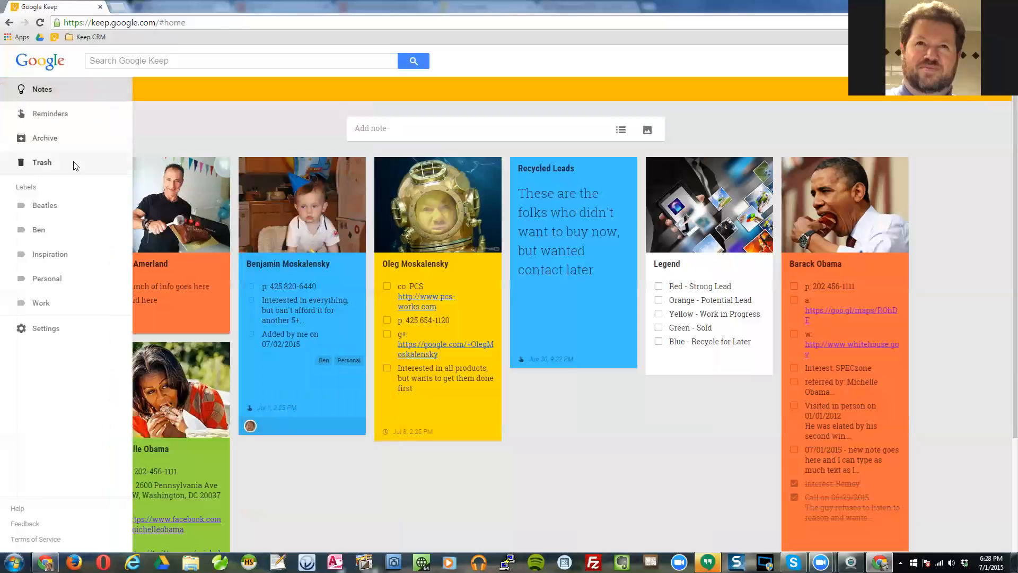
pyautogui.click(186, 150)
pyautogui.click(189, 274)
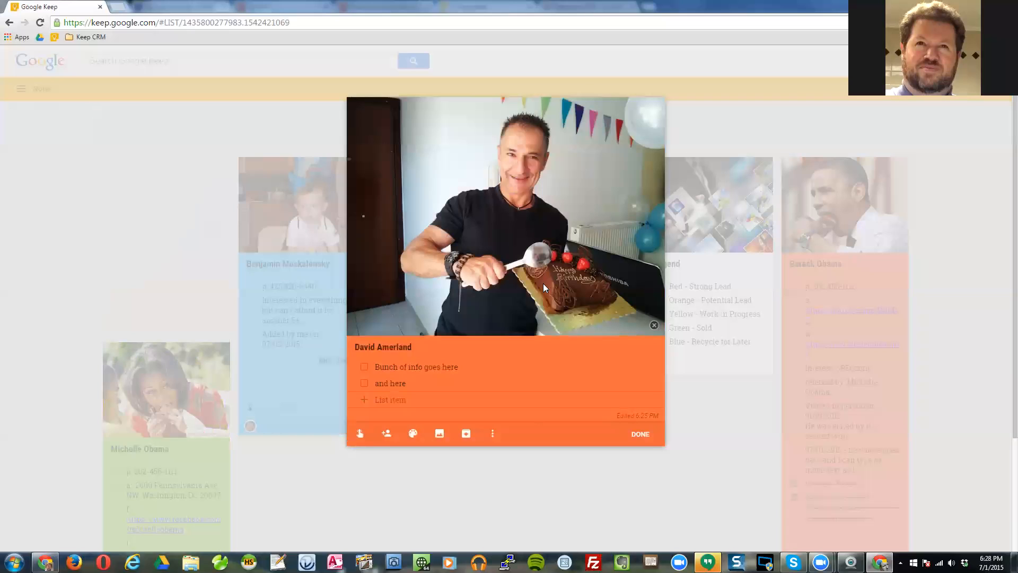
pyautogui.click(290, 22)
pyautogui.hotkey('ctrl', 'c')
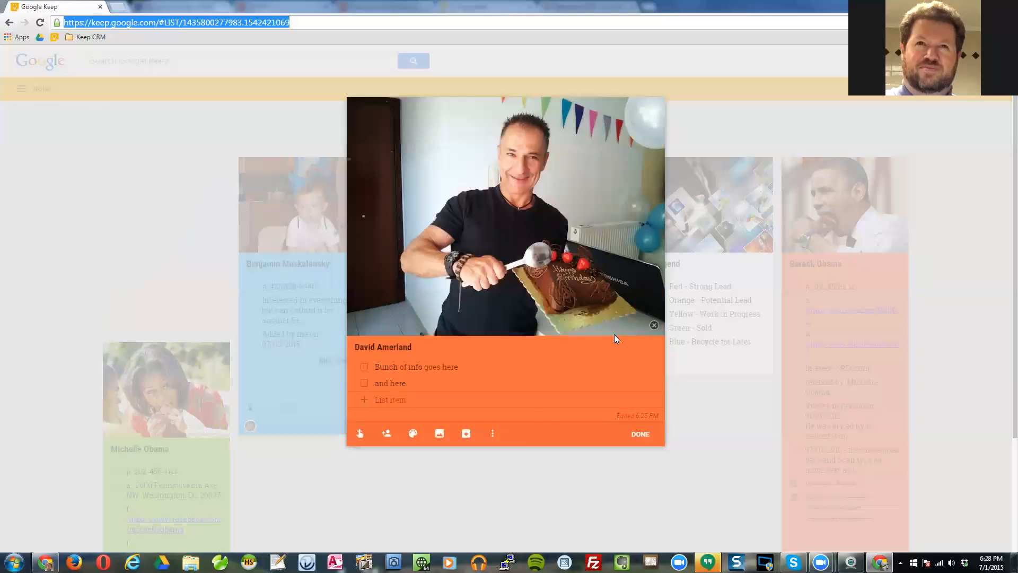
pyautogui.click(642, 434)
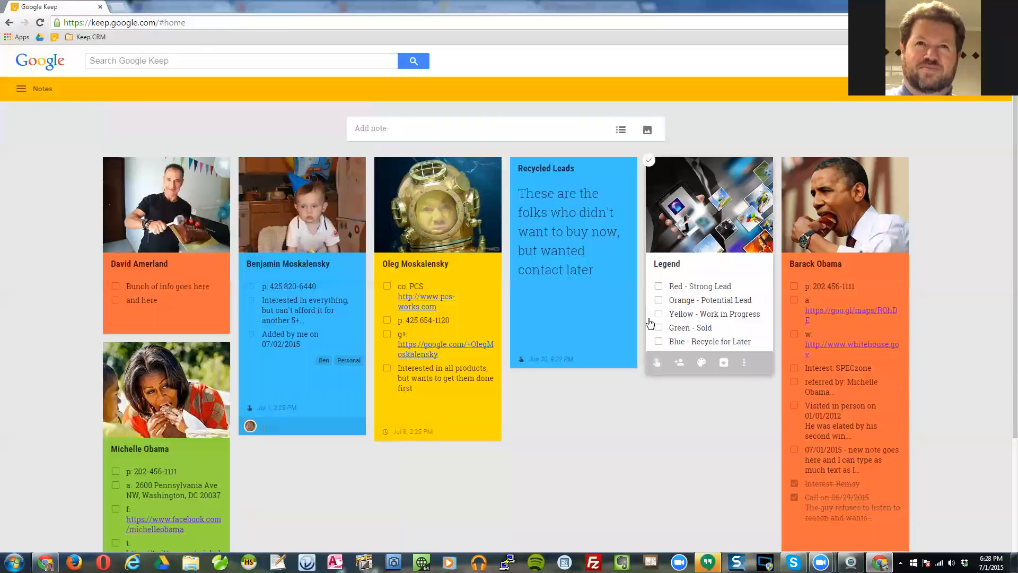
# Add a 'Referred by' item naming the new contact, with the pasted note link, to another contact's note.
pyautogui.click(340, 315)
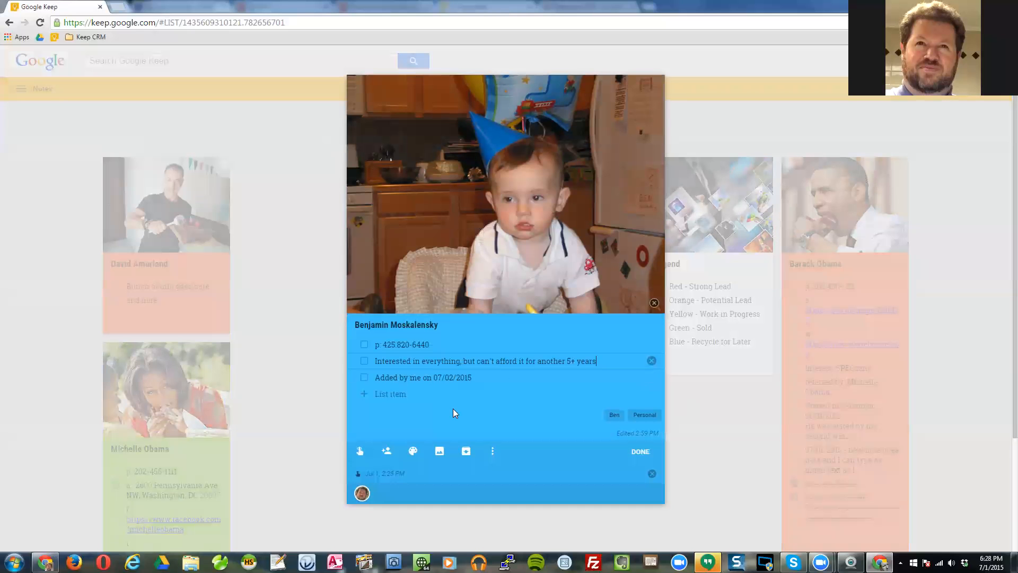
pyautogui.click(394, 394)
pyautogui.write('Refferred by Dav')
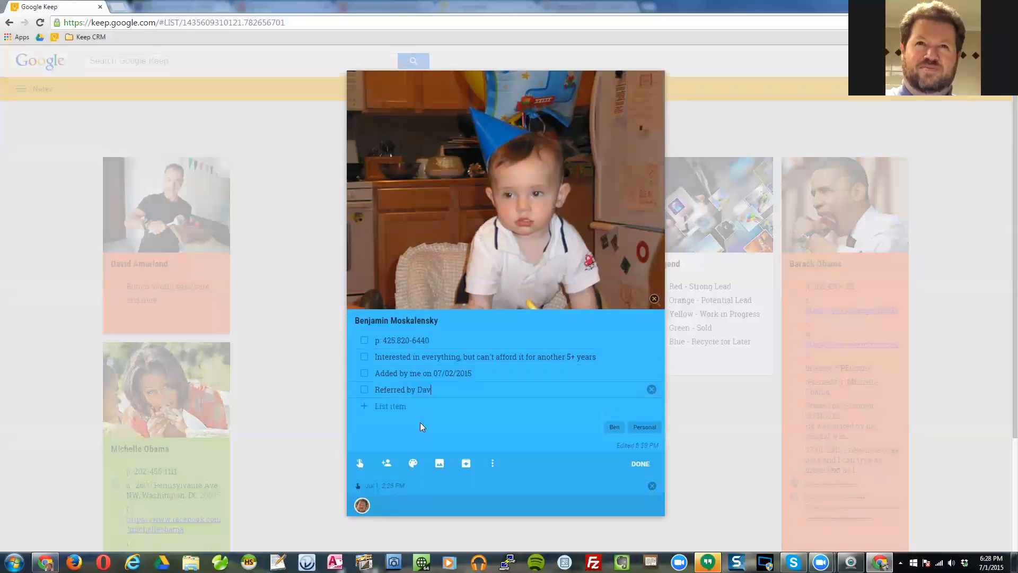
pyautogui.write('Amerland')
pyautogui.hotkey('shift', 'Return')
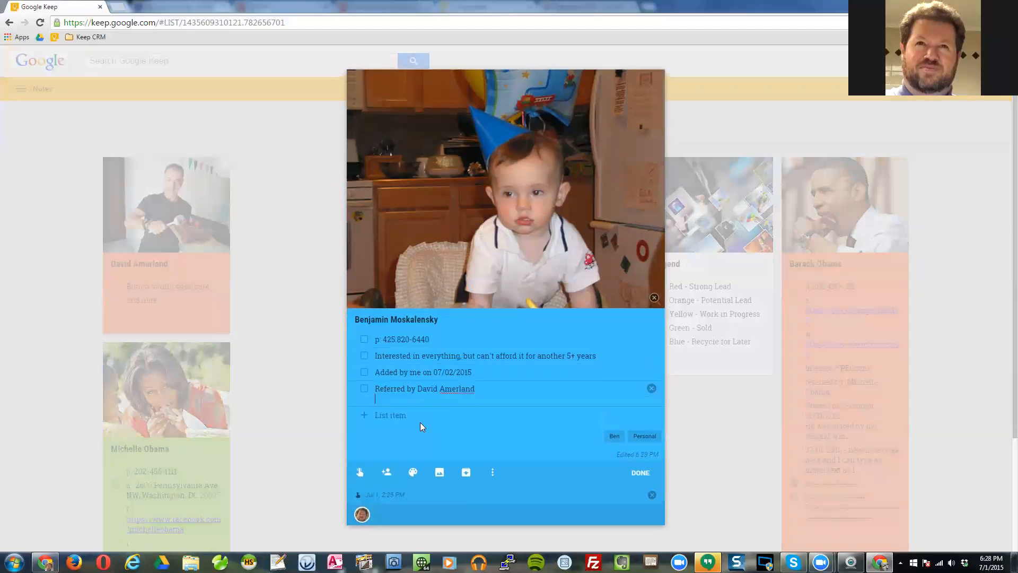
pyautogui.hotkey('ctrl', 'v')
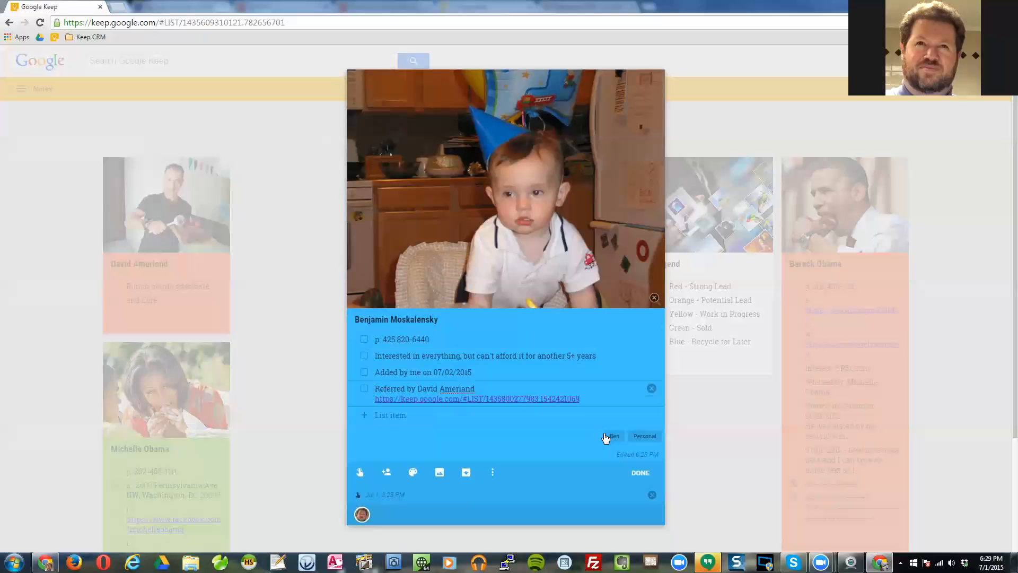
pyautogui.click(641, 473)
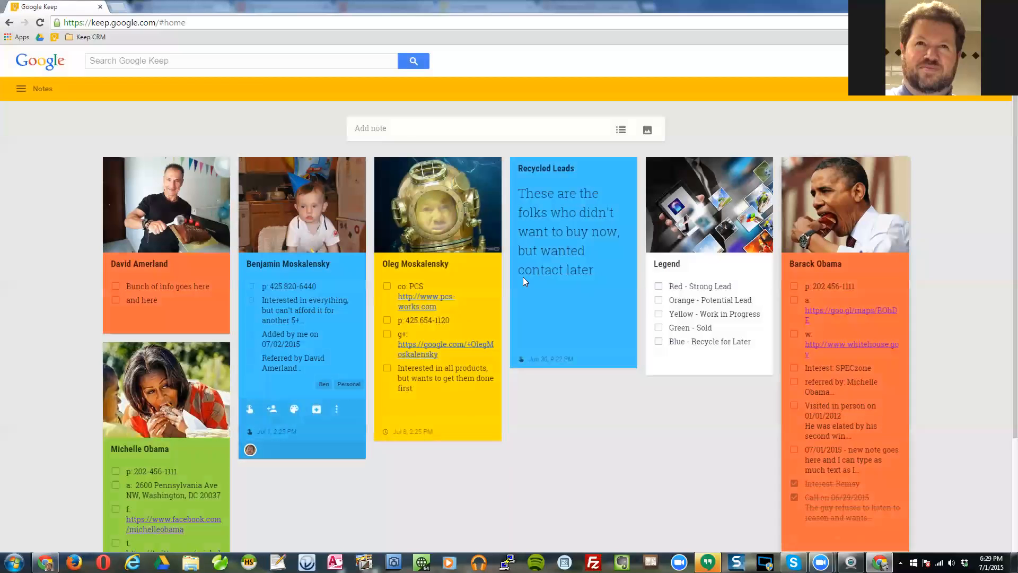
pyautogui.click(604, 325)
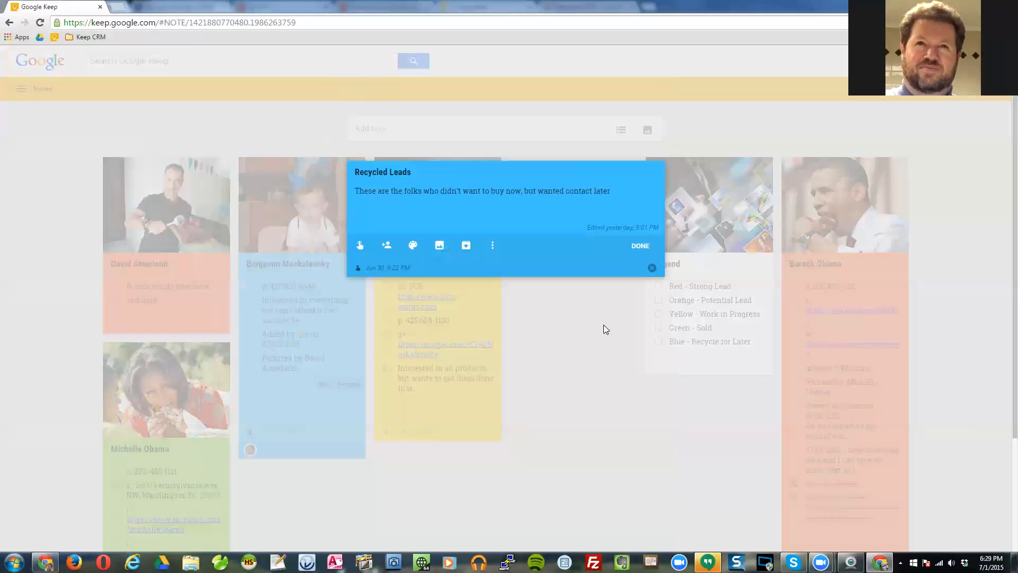
# Follow the blue baby-photo note's Referred by link to the referring contact's note, then close it.
pyautogui.click(641, 247)
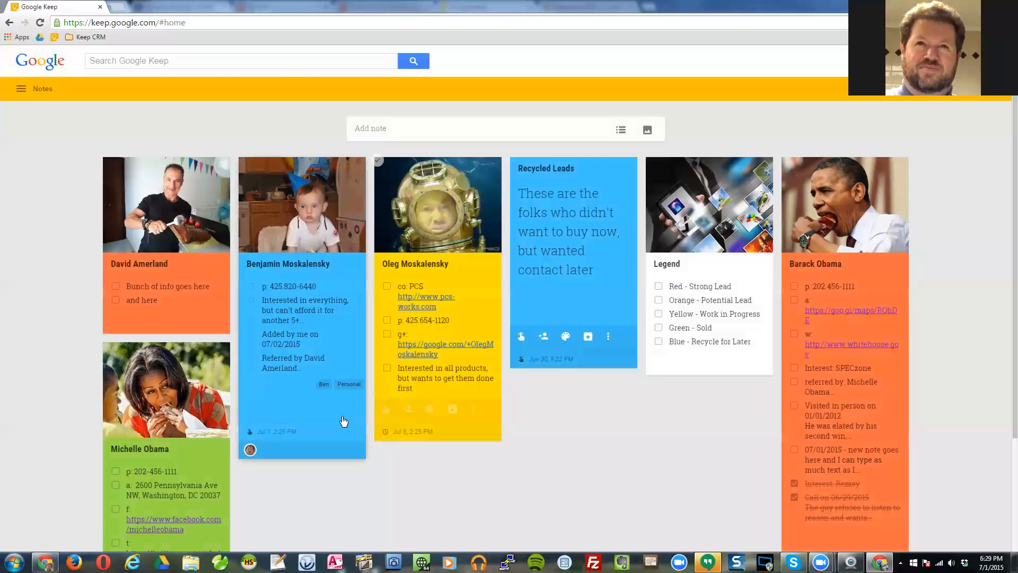
pyautogui.click(340, 355)
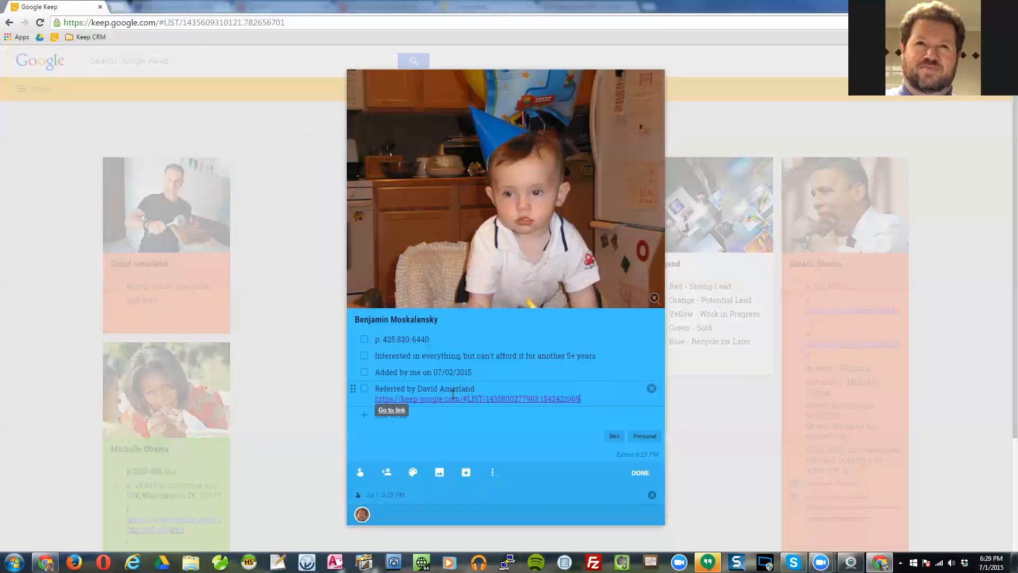
pyautogui.click(393, 410)
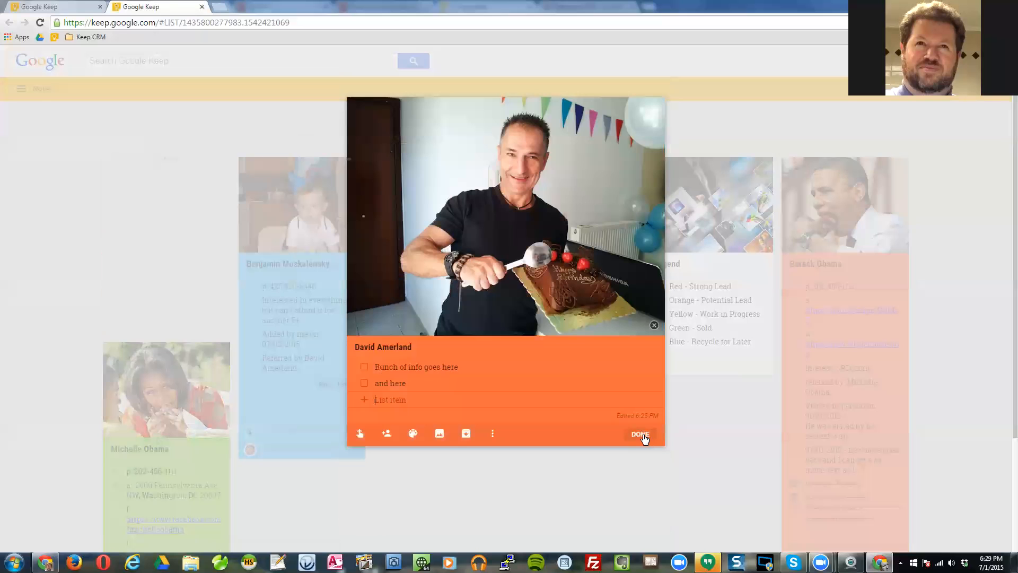
pyautogui.click(641, 435)
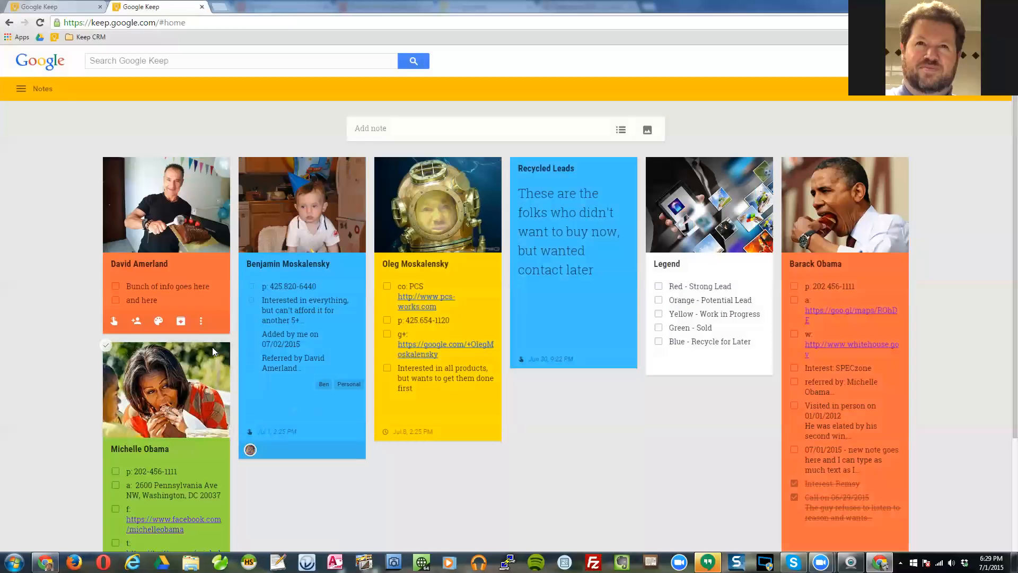
# Copy the green contact note's web address.
pyautogui.click(205, 455)
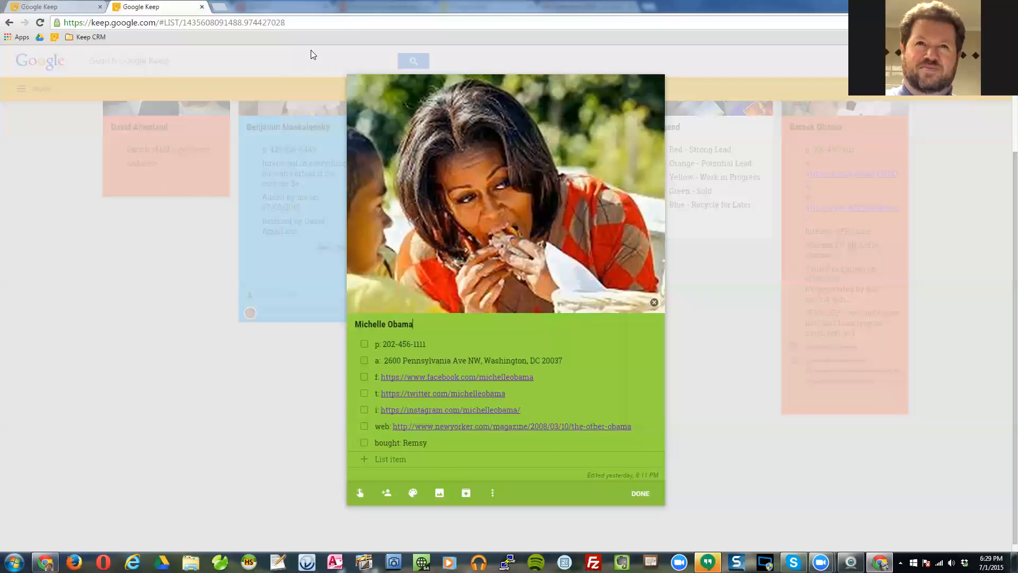
pyautogui.click(295, 23)
pyautogui.hotkey('ctrl', 'c')
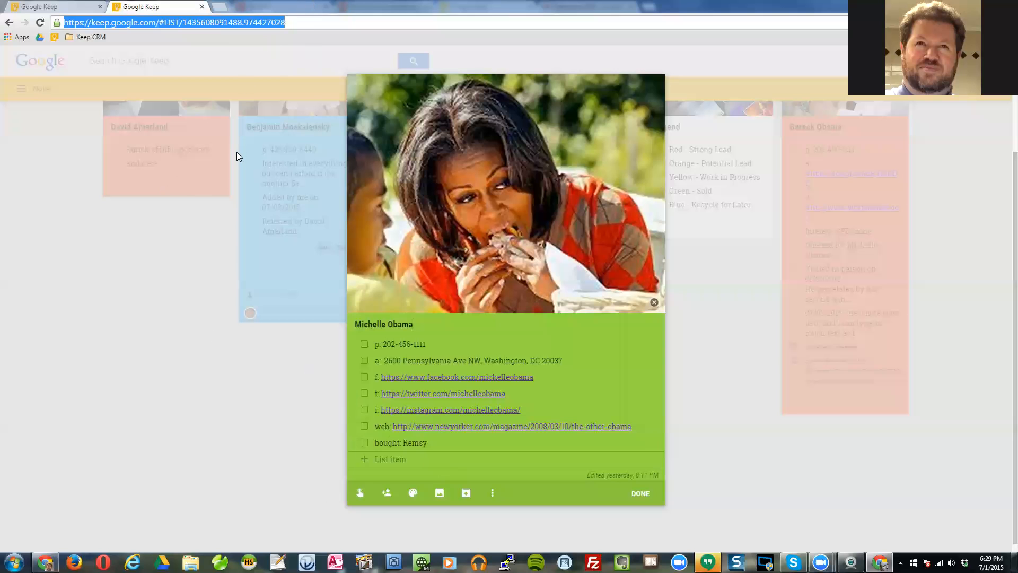
pyautogui.click(637, 493)
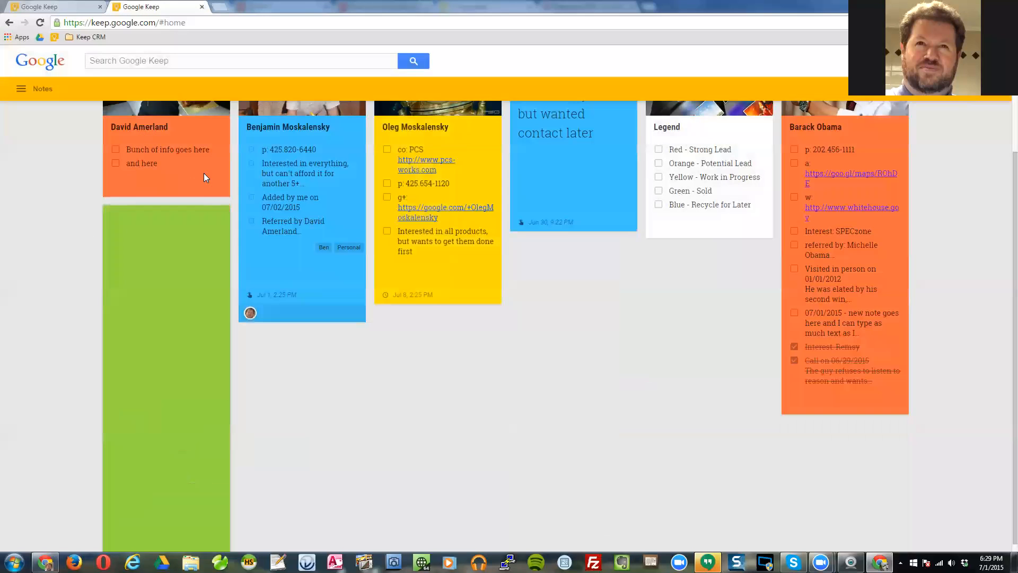
# Add a 'Referred by' item with the referrer's first name and the pasted green-note link to the orange cake-photo note.
pyautogui.click(202, 175)
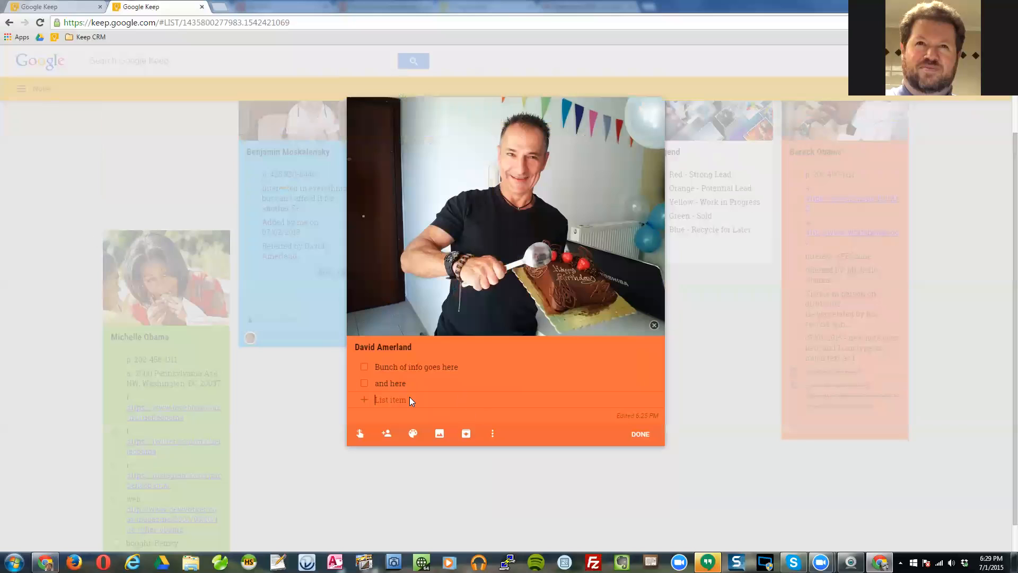
pyautogui.write('Ref')
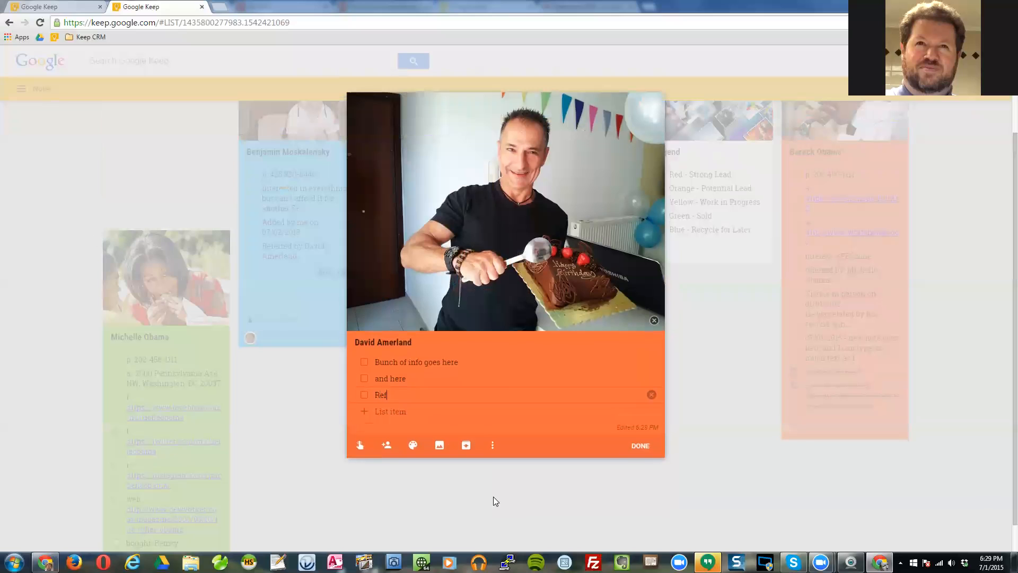
pyautogui.write('erred by Michelle')
pyautogui.hotkey('shift', 'Return')
pyautogui.hotkey('ctrl', 'v')
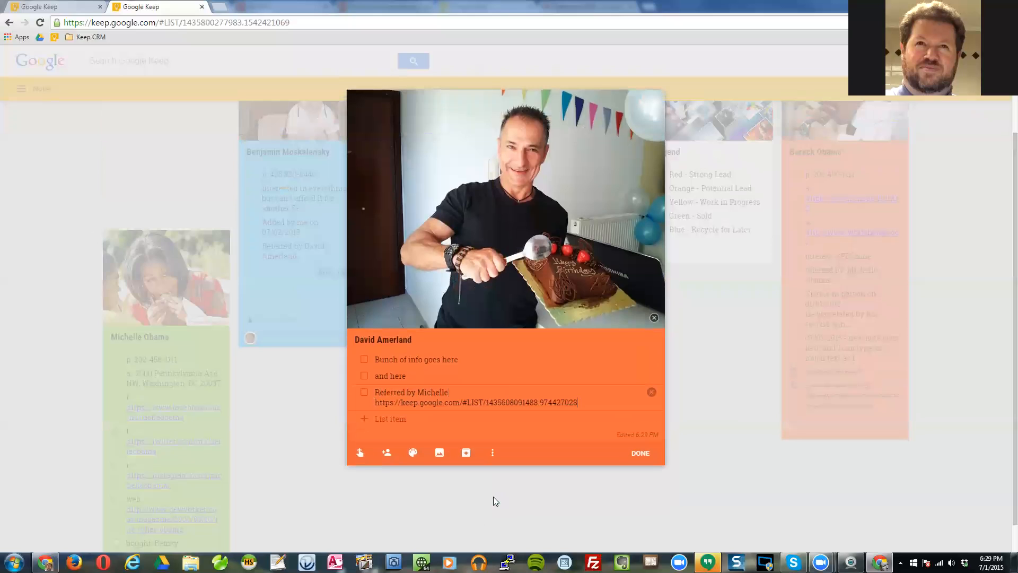
pyautogui.click(640, 453)
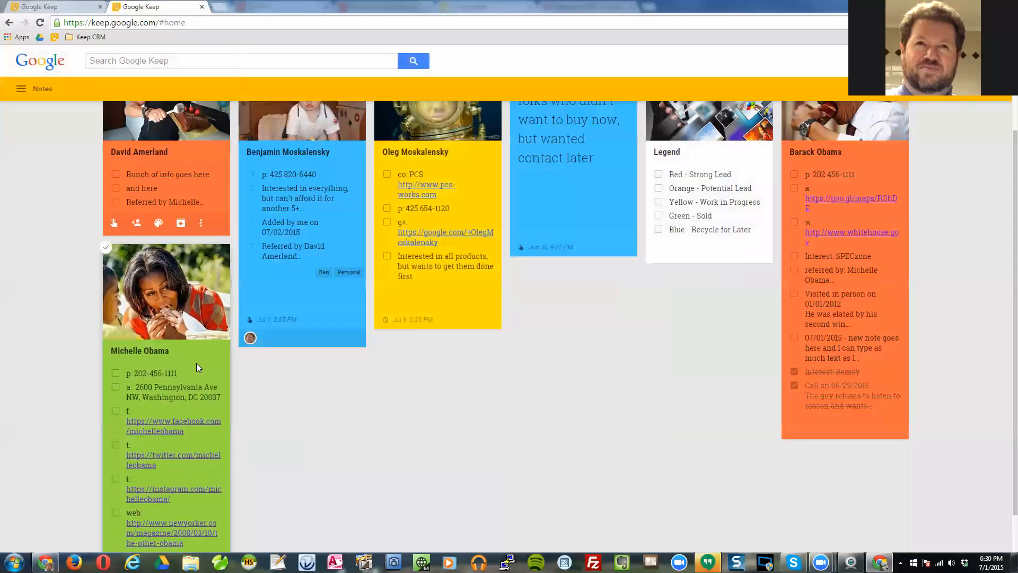
# Verify the orange cake-photo note's referral link opens the green contact note in a new tab.
pyautogui.click(196, 362)
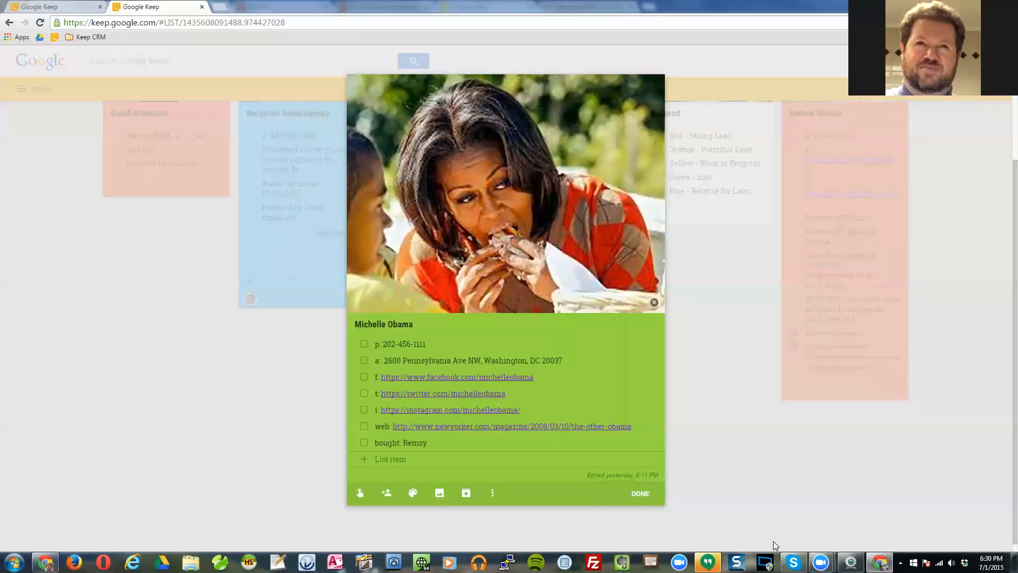
pyautogui.click(640, 493)
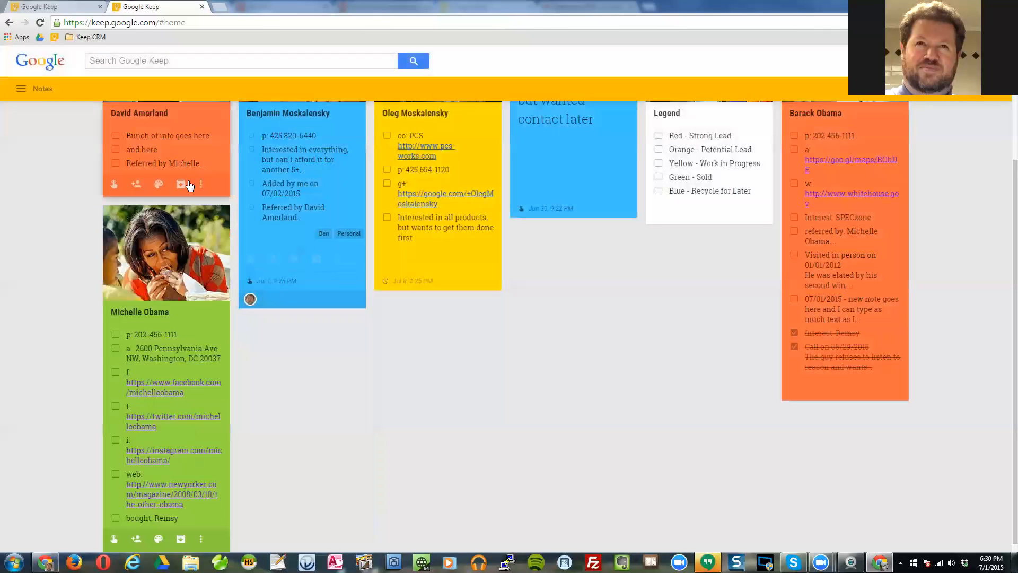
pyautogui.click(226, 168)
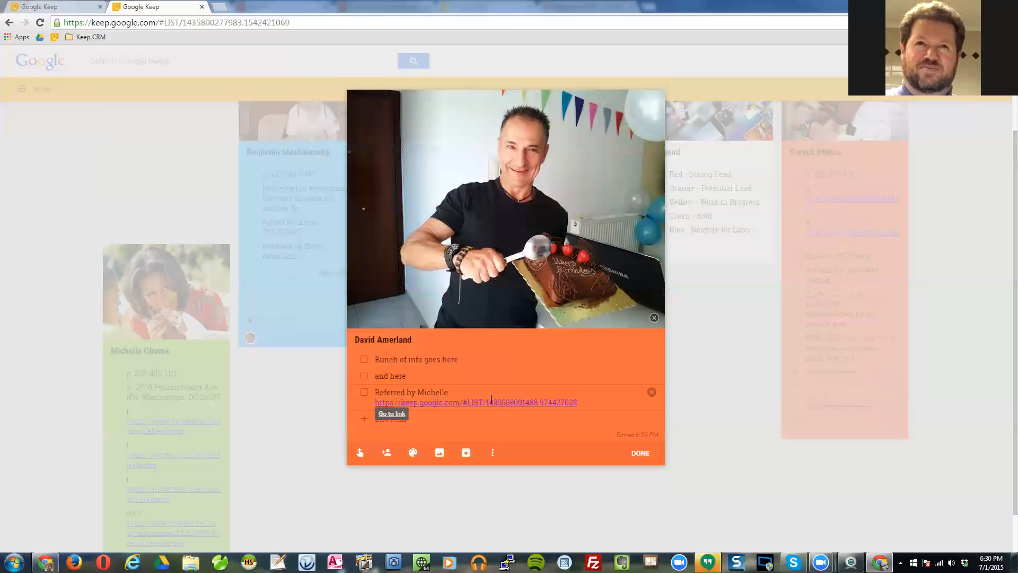
pyautogui.click(391, 414)
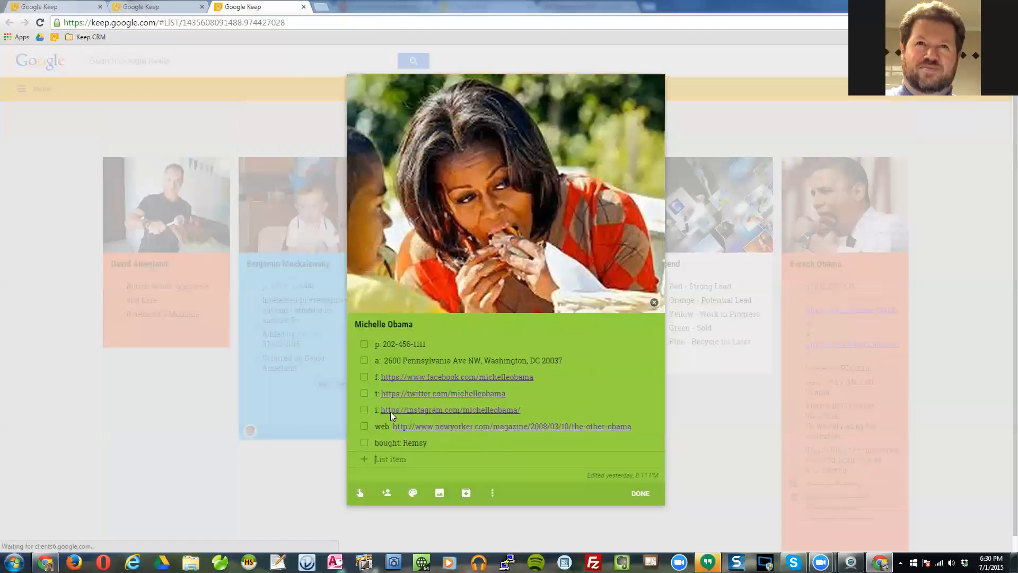
pyautogui.click(640, 494)
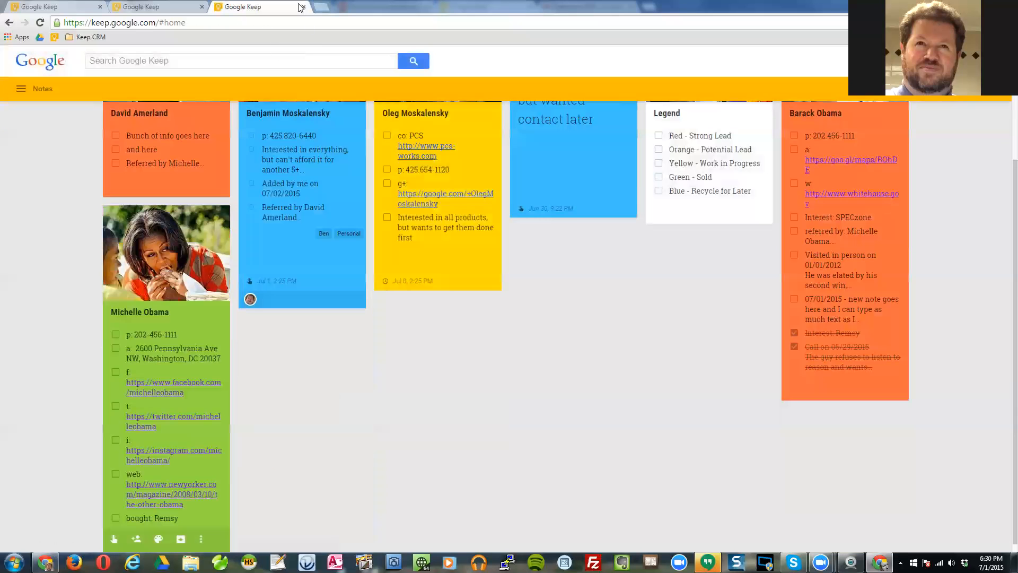
# Close both extra tabs and the blue baby-photo note, leaving one Notes board.
pyautogui.click(304, 7)
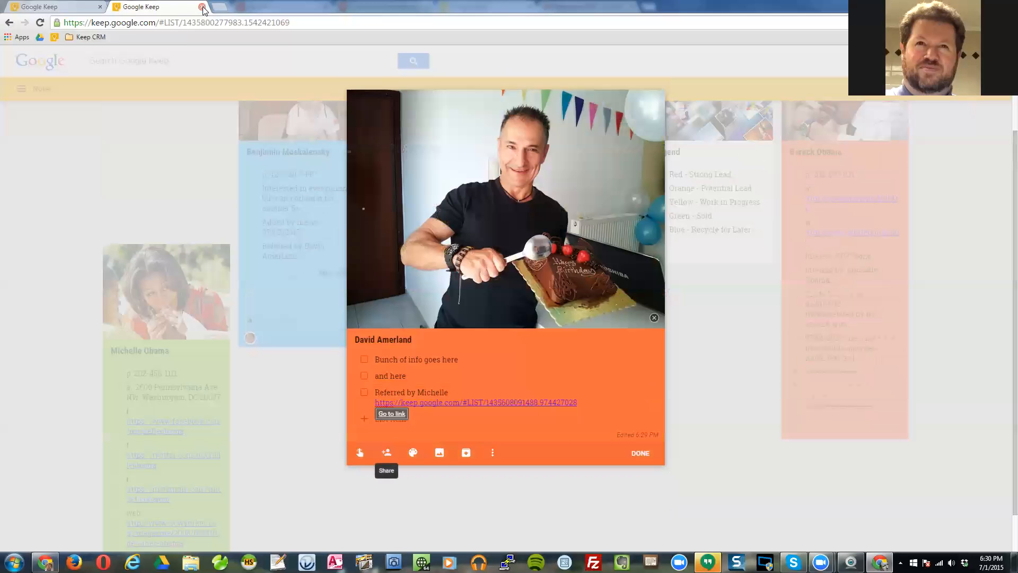
pyautogui.click(202, 7)
pyautogui.click(272, 322)
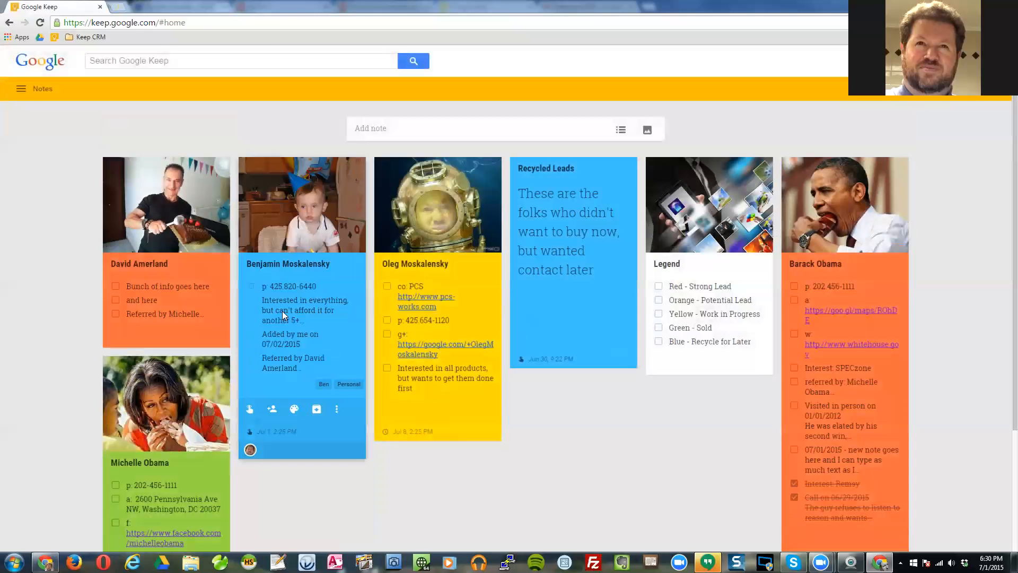
# Follow the blue baby-photo note's referral link to the orange cake note in a new tab.
pyautogui.click(347, 272)
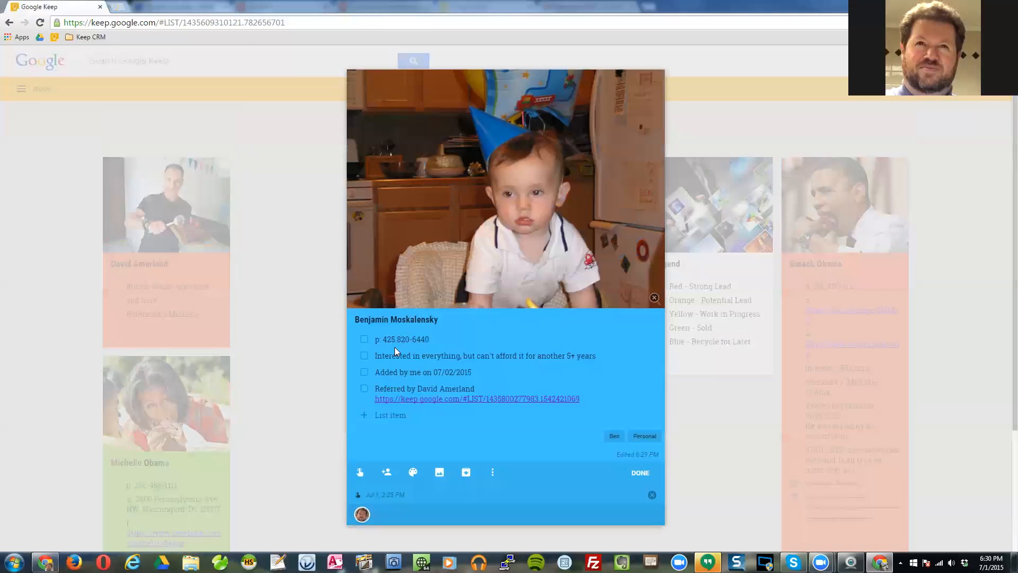
pyautogui.click(437, 400)
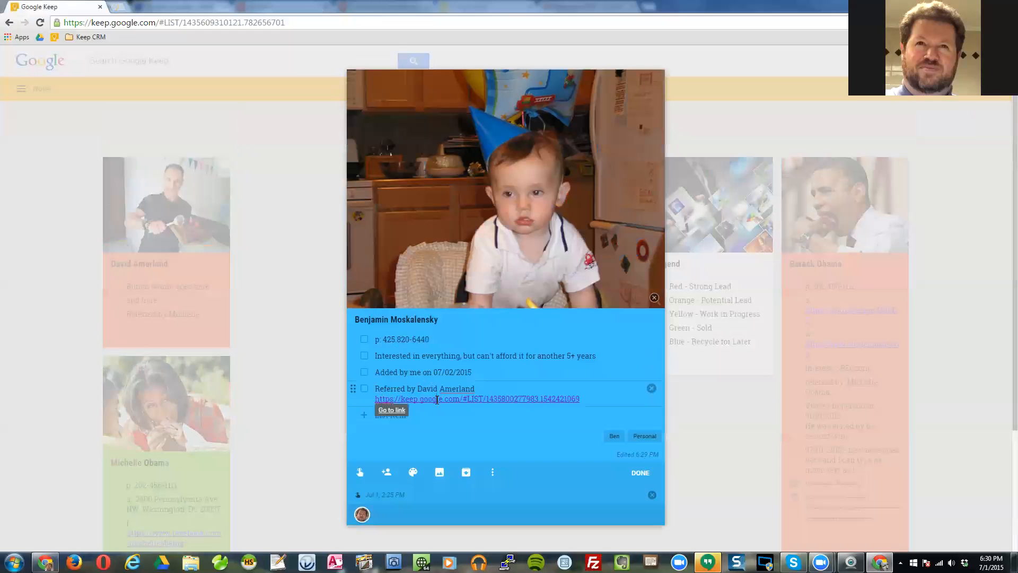
pyautogui.click(392, 411)
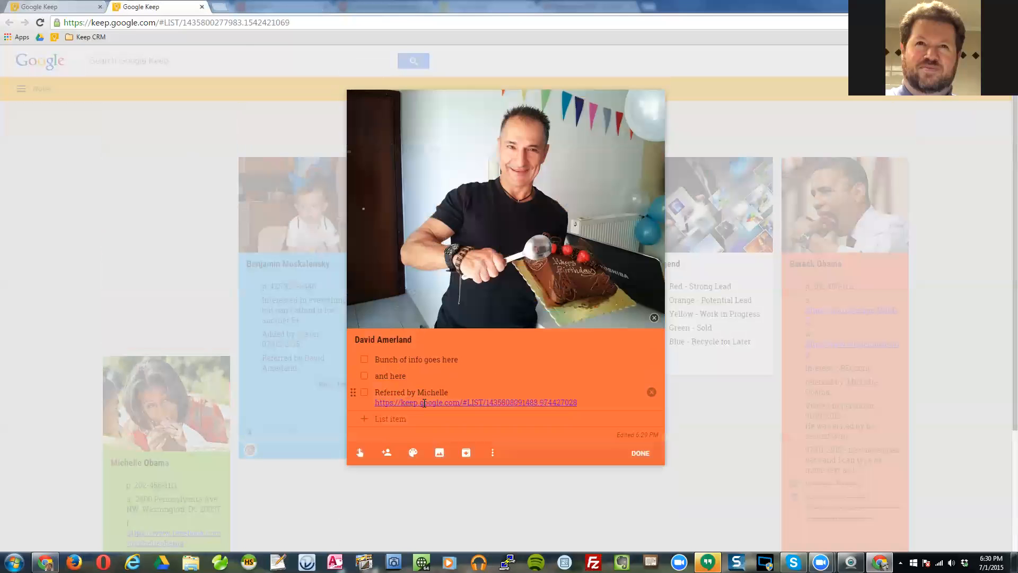
# Follow the orange note's referral link to the green contact note, then close it.
pyautogui.click(449, 404)
pyautogui.click(398, 414)
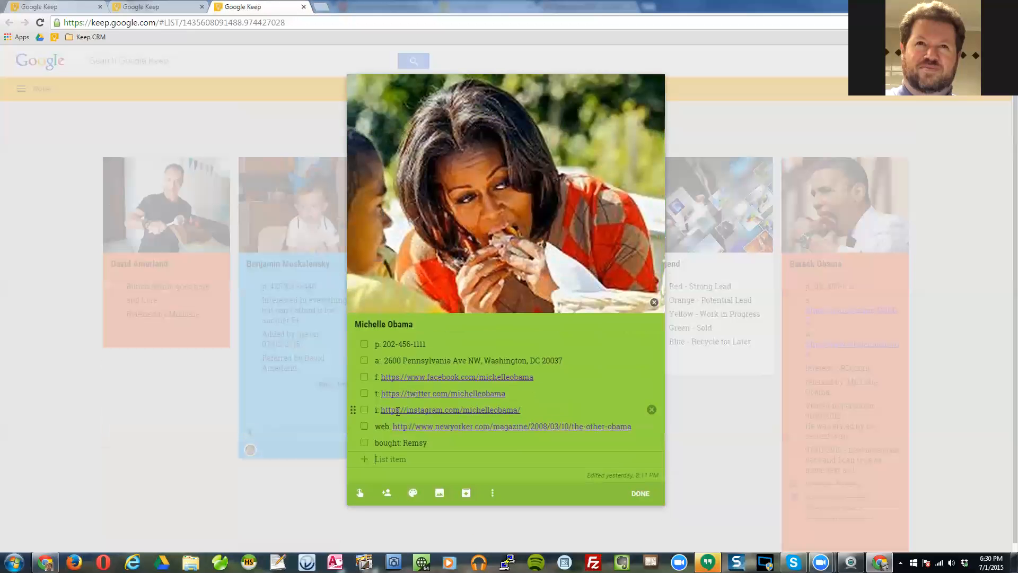
pyautogui.click(641, 495)
pyautogui.scroll(-3, 478, 372)
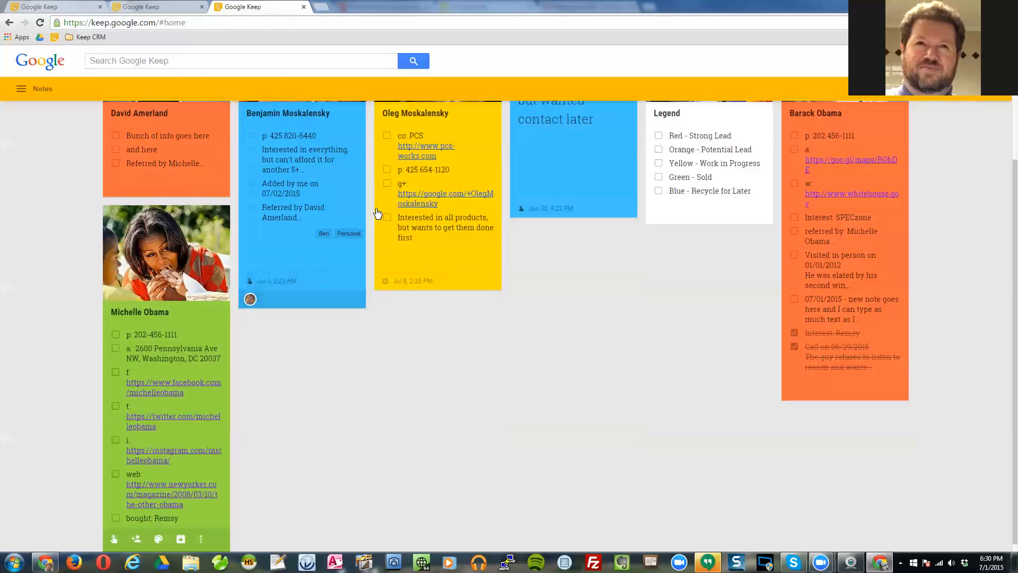
pyautogui.scroll(3, 384, 216)
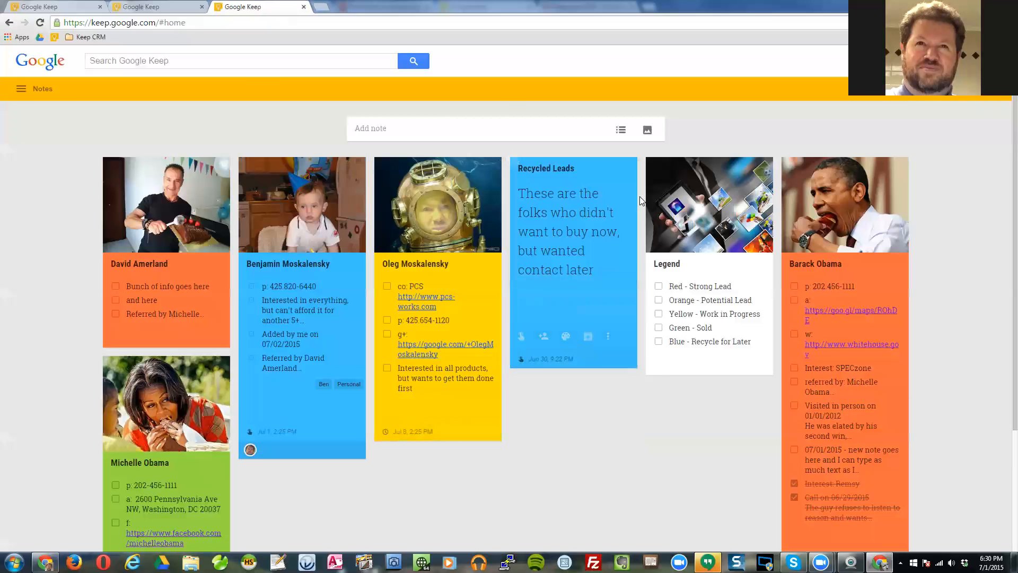